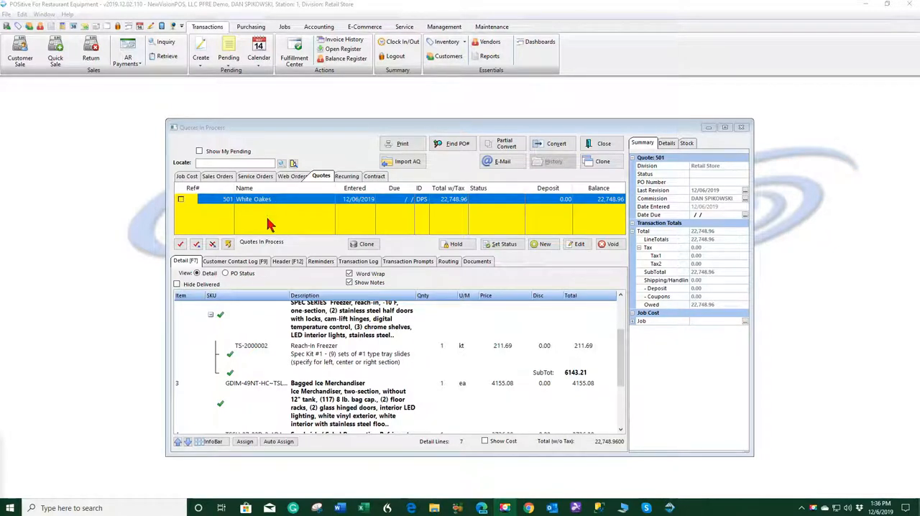
Convert the White Oakes quote into a sales order
click(555, 144)
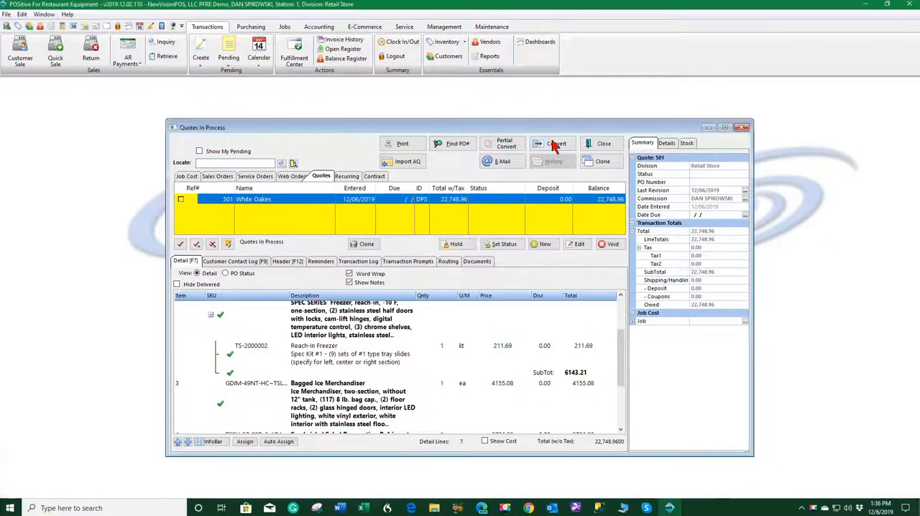
click(556, 146)
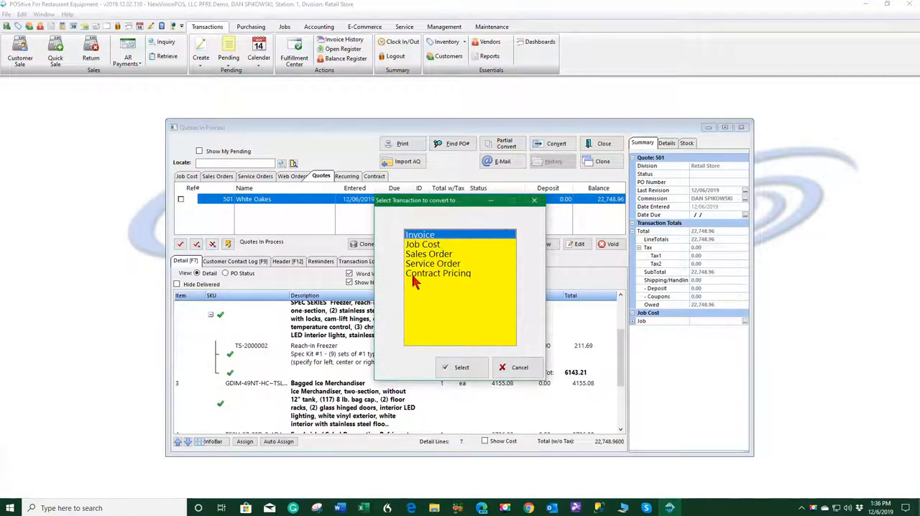
click(446, 255)
click(461, 370)
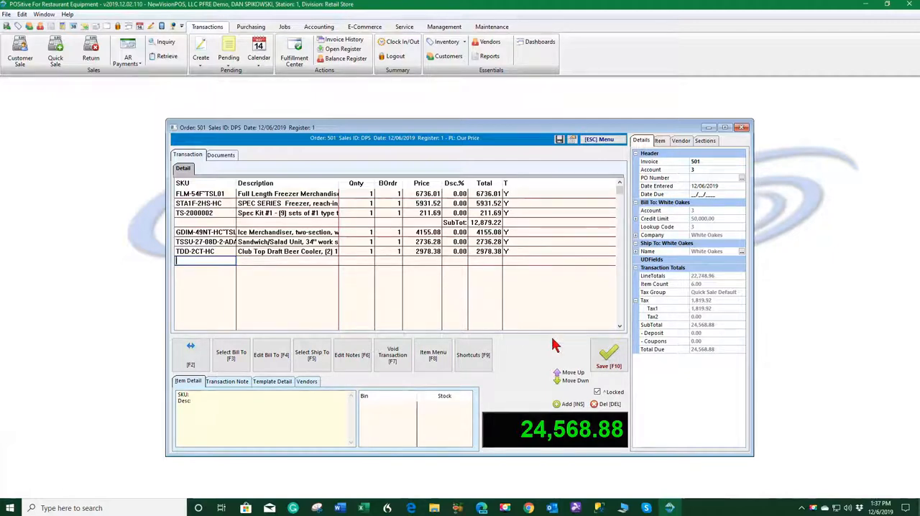
Save the sales order with the customer's purchase order number and a due date of December 11, 2019, without applying a payment
click(609, 355)
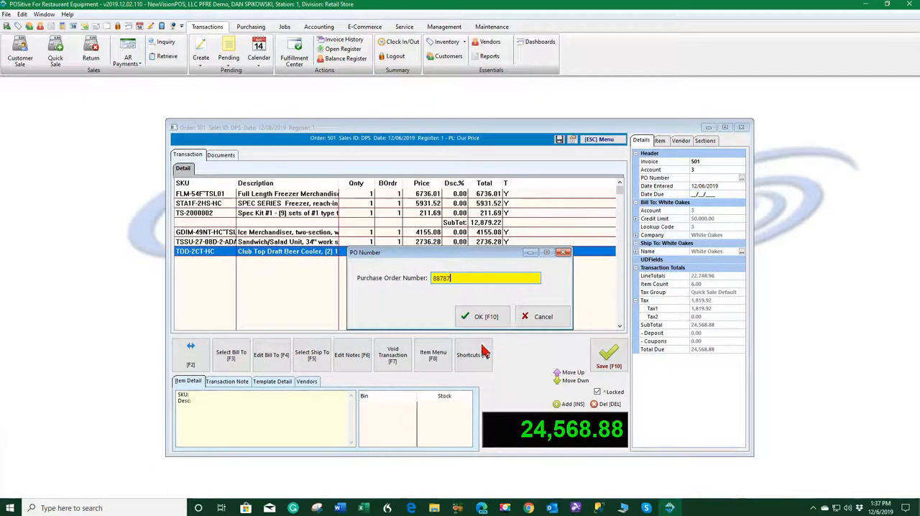
click(476, 316)
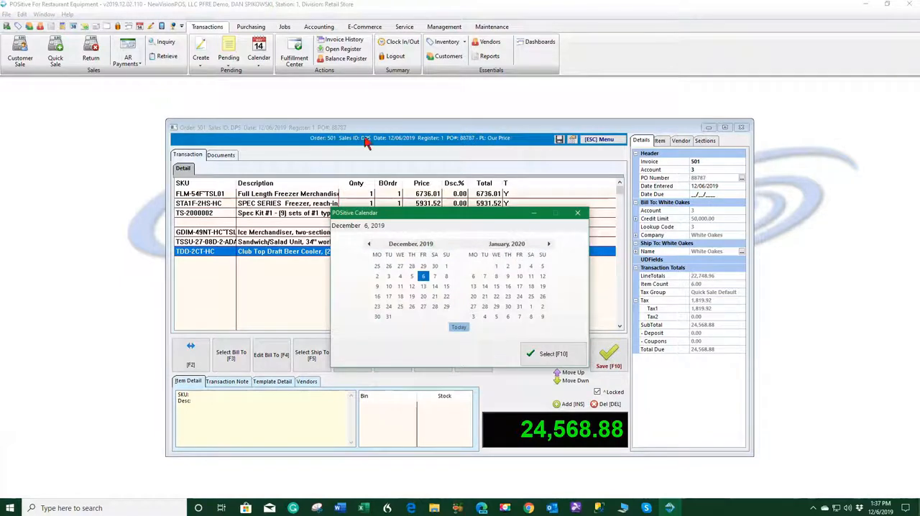
click(400, 286)
click(544, 354)
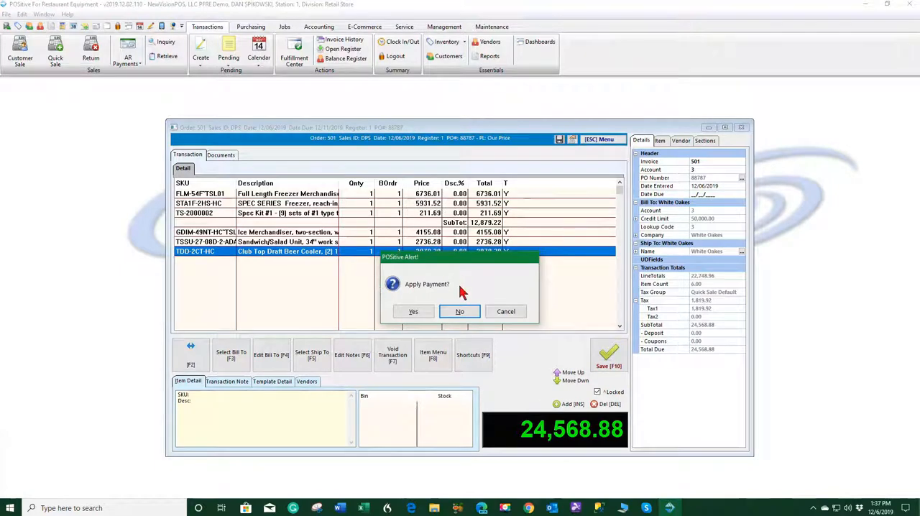
click(460, 312)
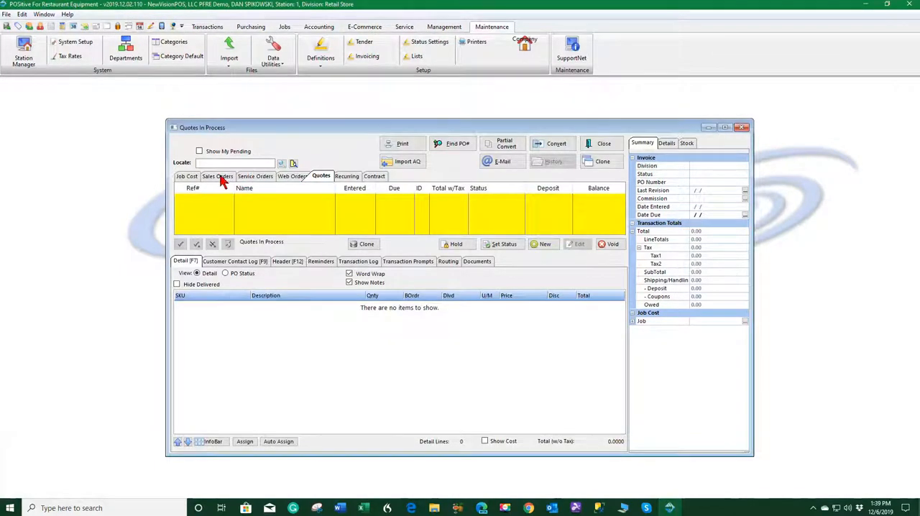
Start creating a purchase order from the White Oakes sales order and tag all of its items
click(220, 177)
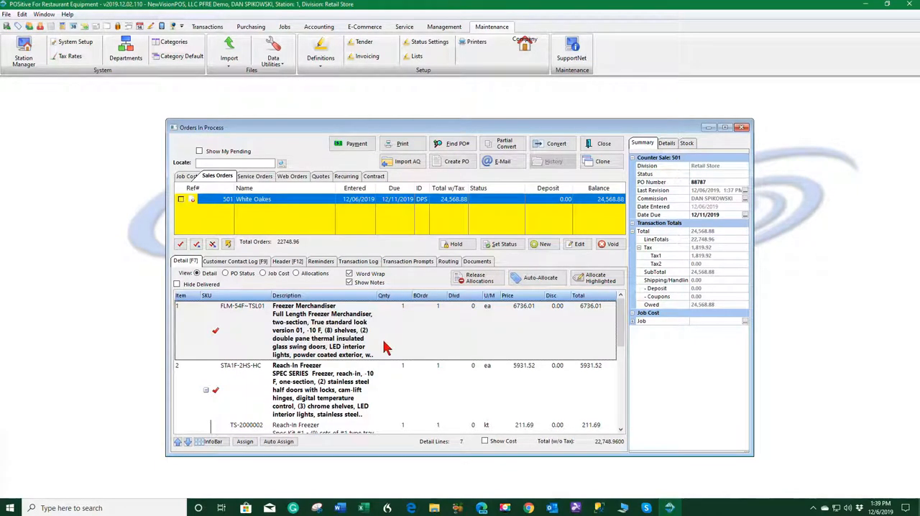
scroll(452, 332, down, 1)
click(461, 331)
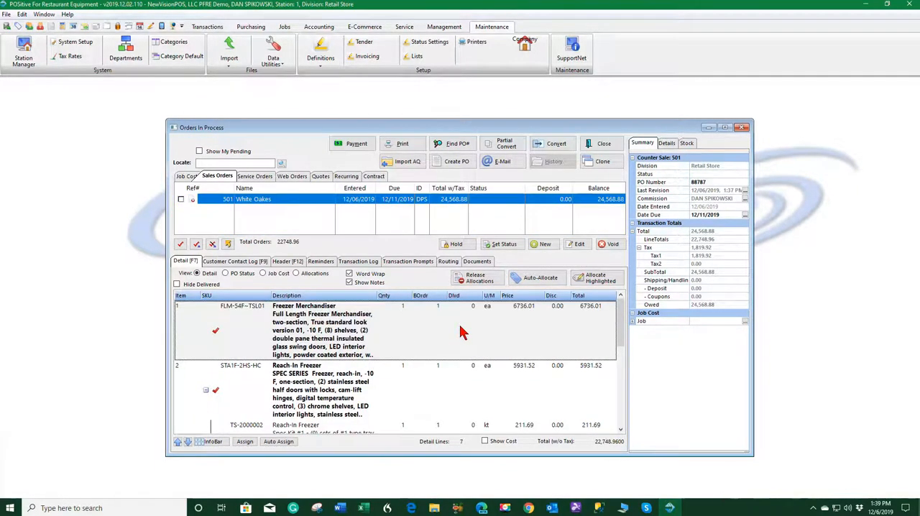
scroll(461, 330, down, 3)
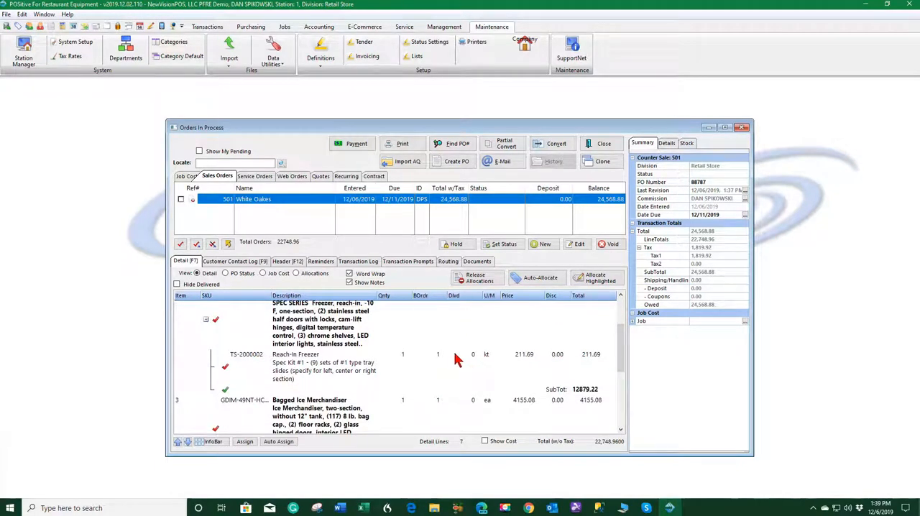
click(458, 162)
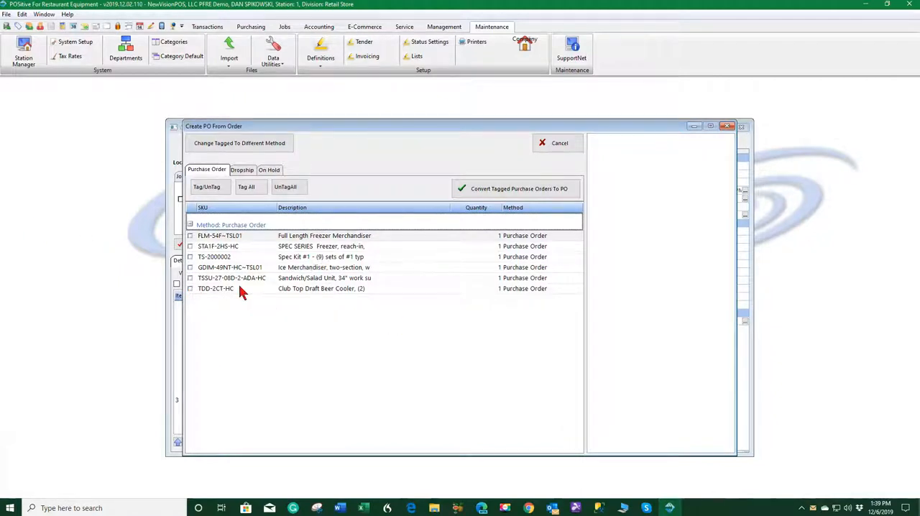
click(246, 188)
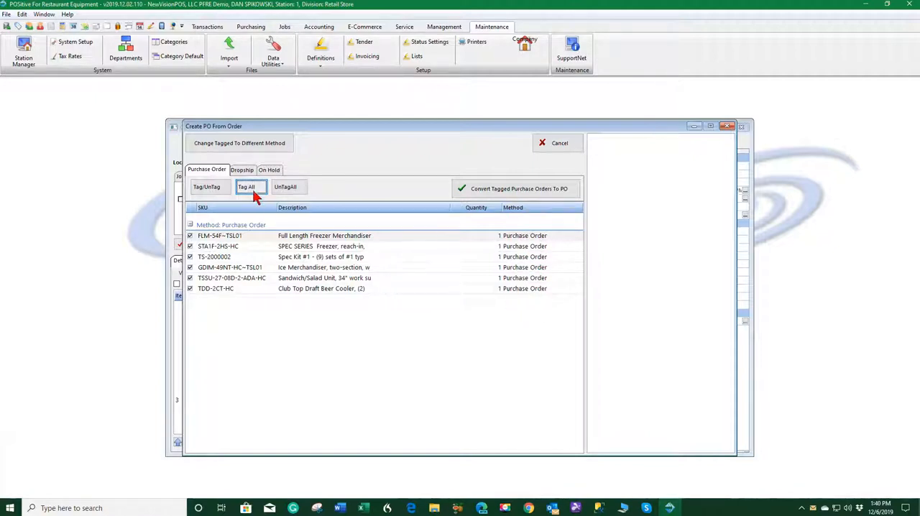
Check the Dropship and On Hold lists, and set the tagged items to the Purchase Order method
click(245, 172)
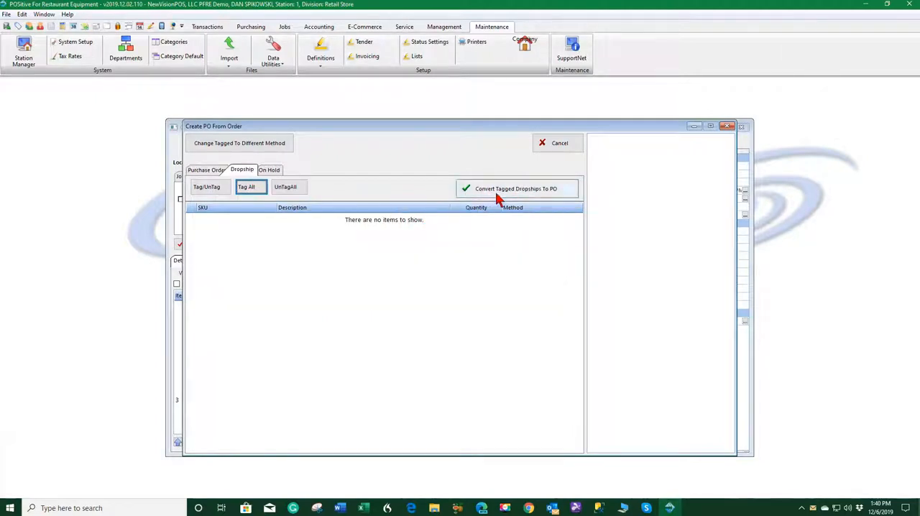
click(268, 170)
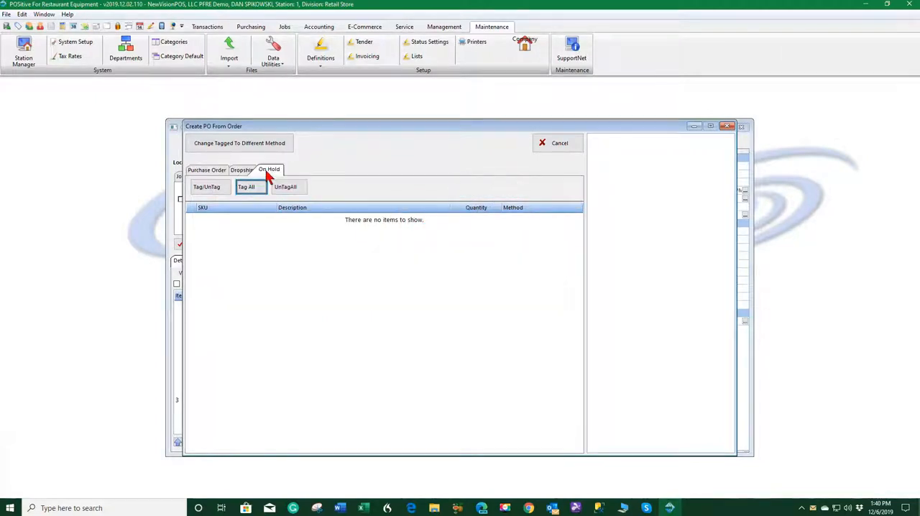
click(212, 171)
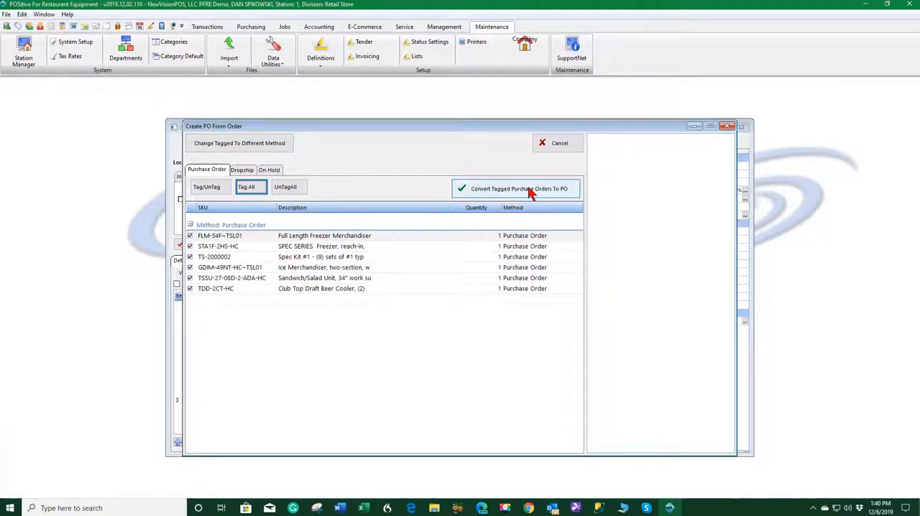
click(222, 144)
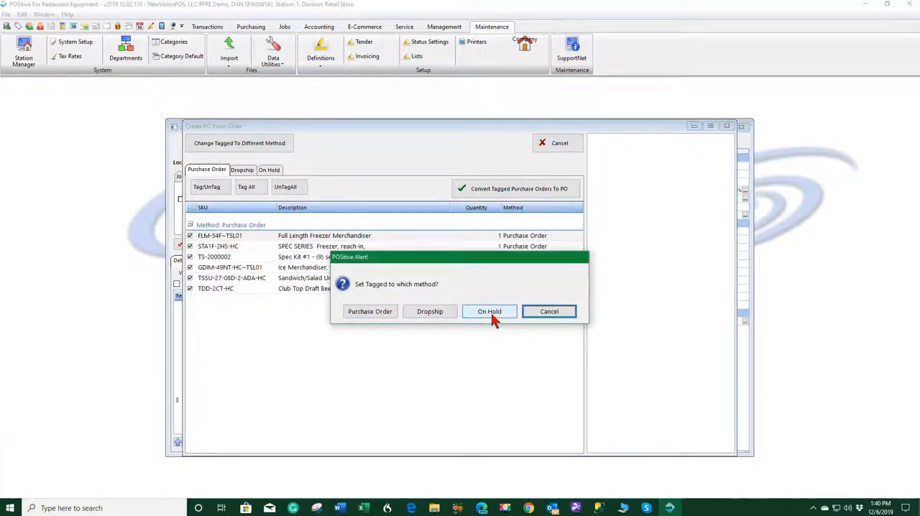
click(372, 313)
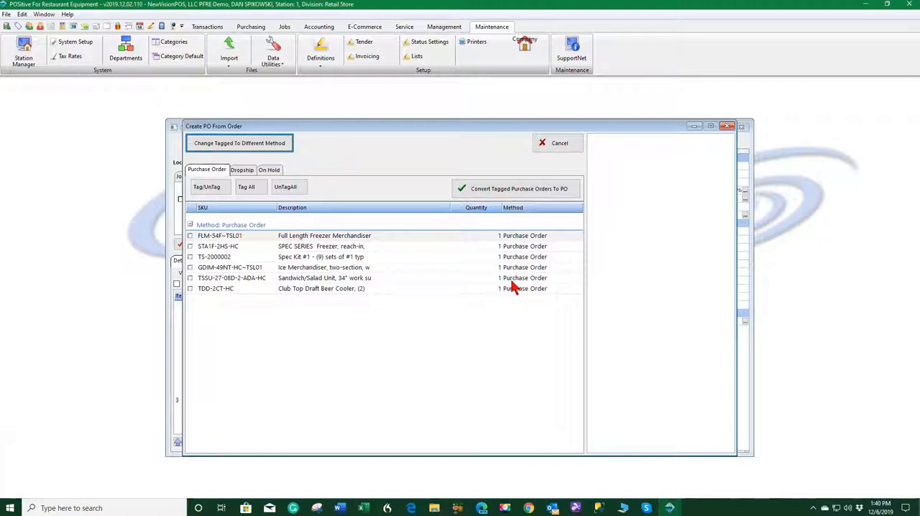
Convert the tagged items to the order list and create purchase orders from all items there
click(520, 193)
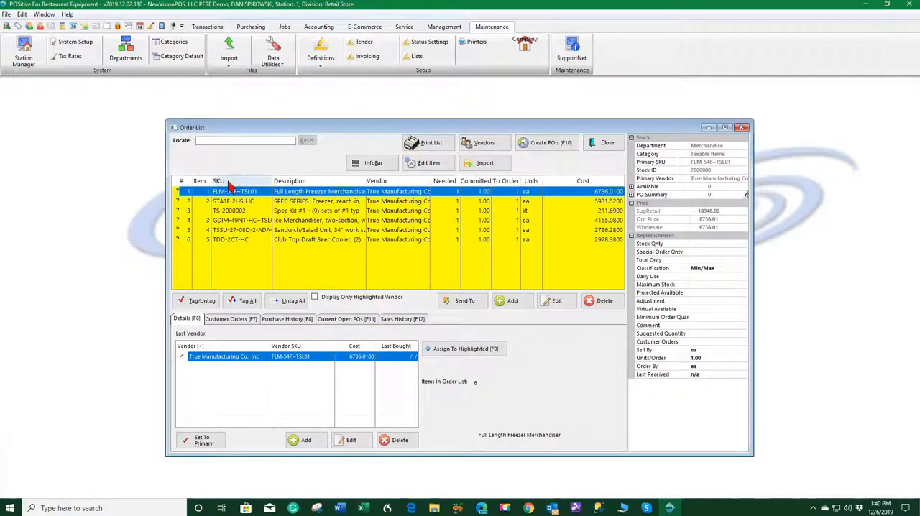
click(244, 300)
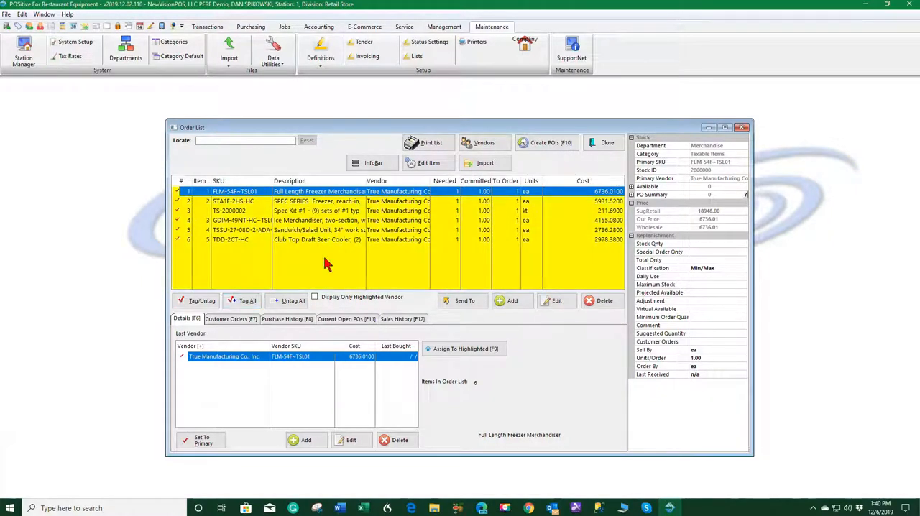
click(552, 145)
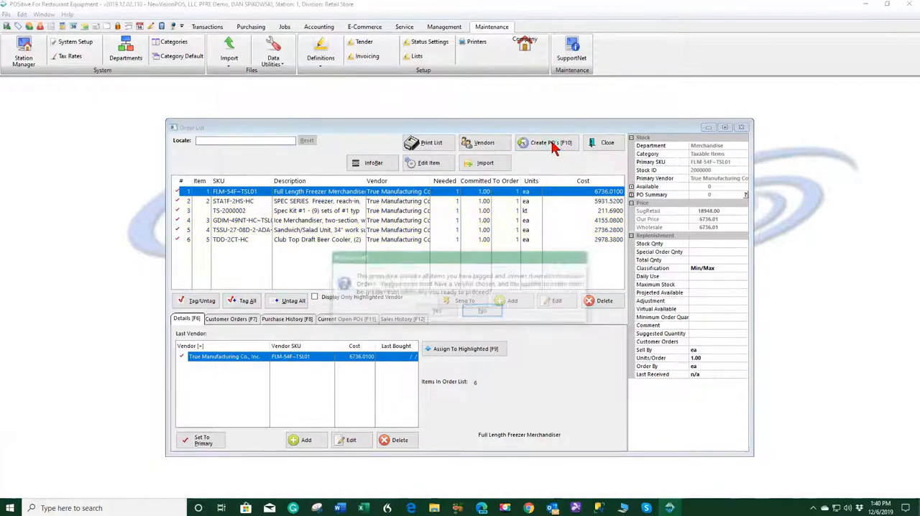
click(435, 313)
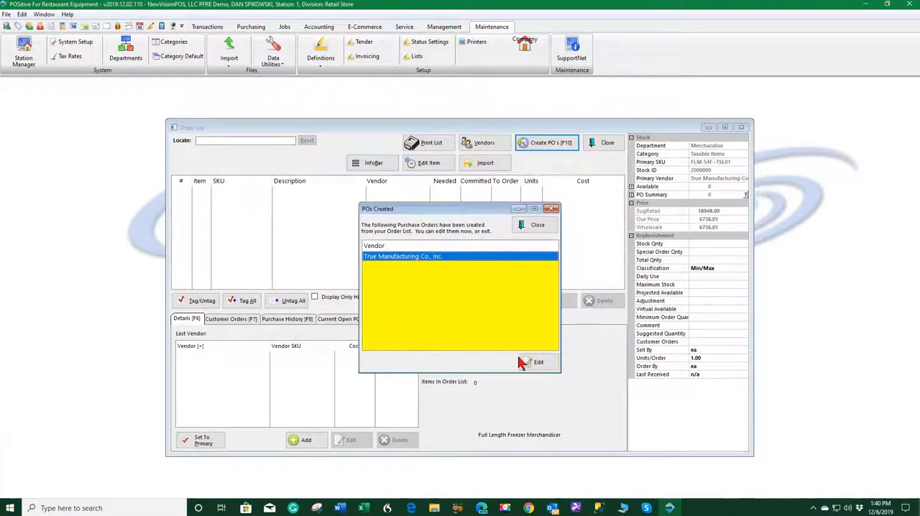
Open the created True Manufacturing purchase order, save and process it, and close the order windows
click(539, 364)
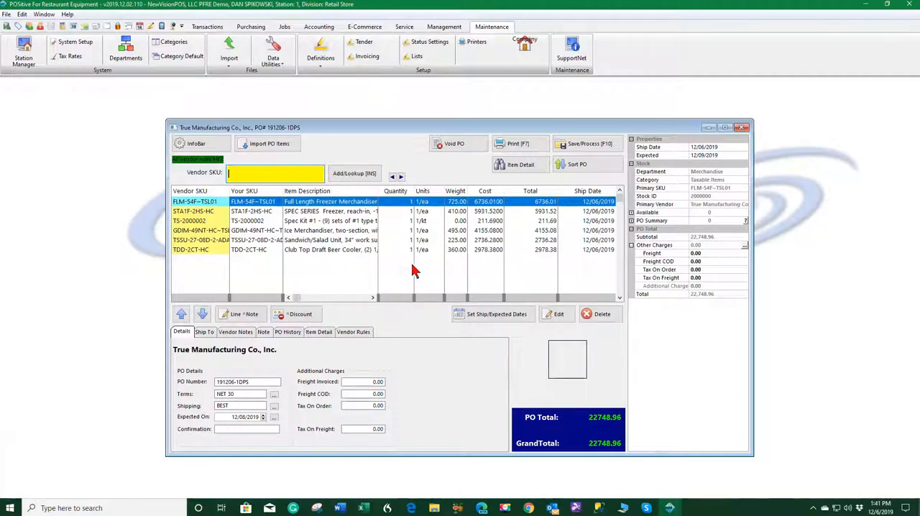
click(591, 145)
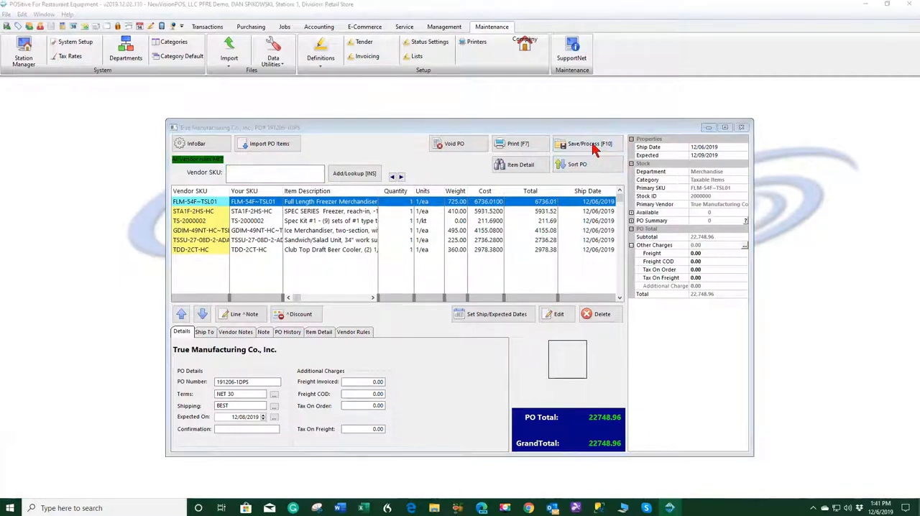
click(460, 313)
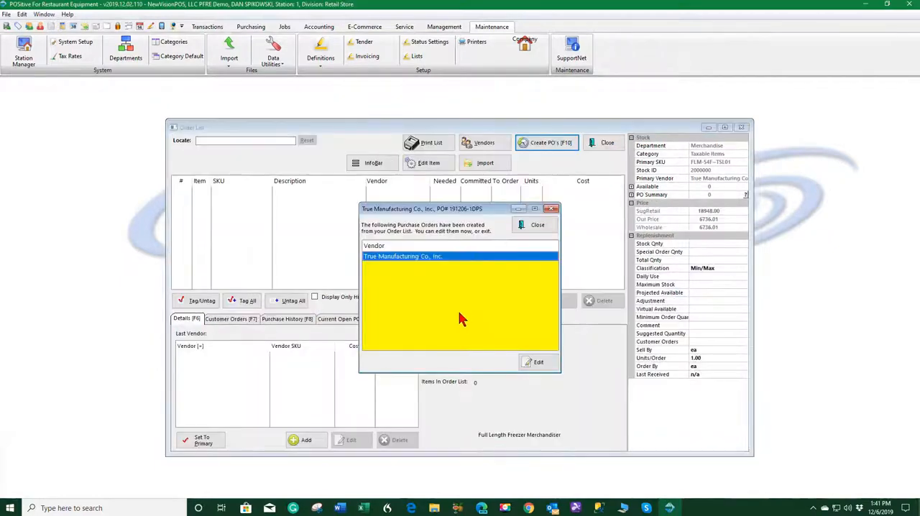
click(536, 225)
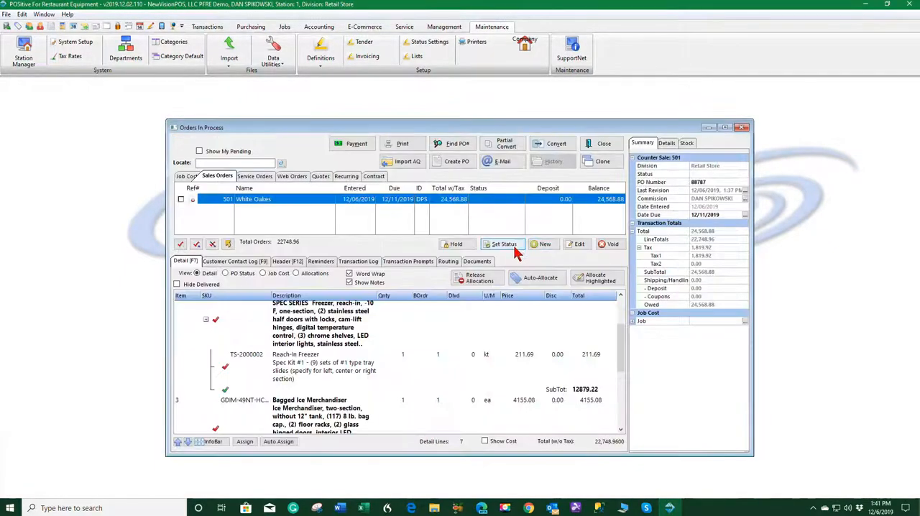
click(603, 147)
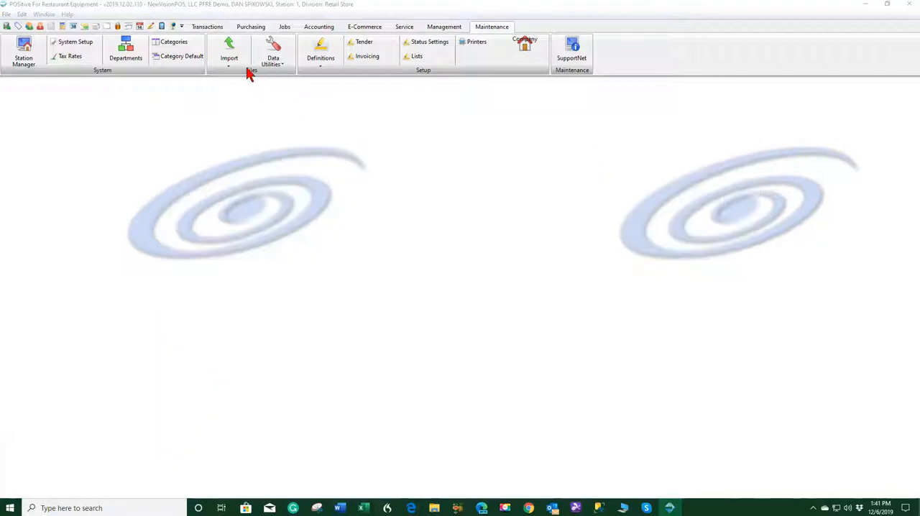
Open the placed True Manufacturing purchase order for receiving and enter vendor invoice number 5547887
click(251, 27)
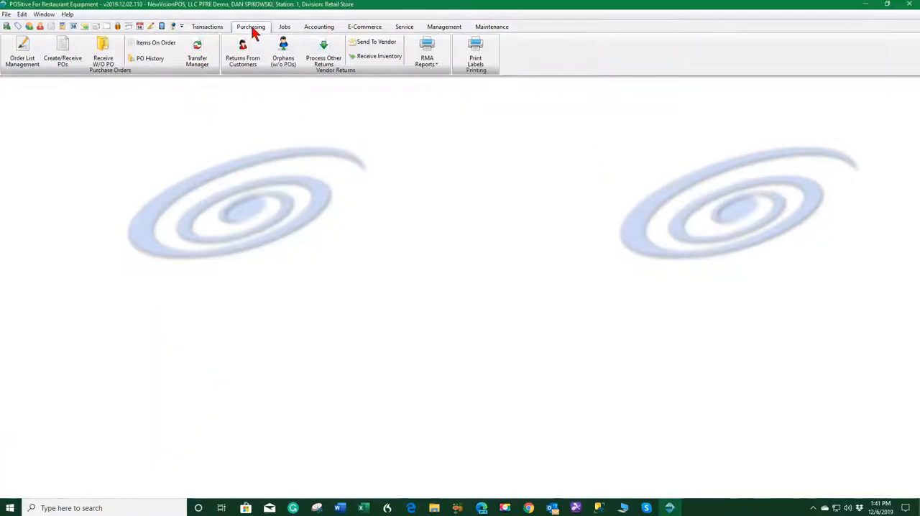
click(59, 55)
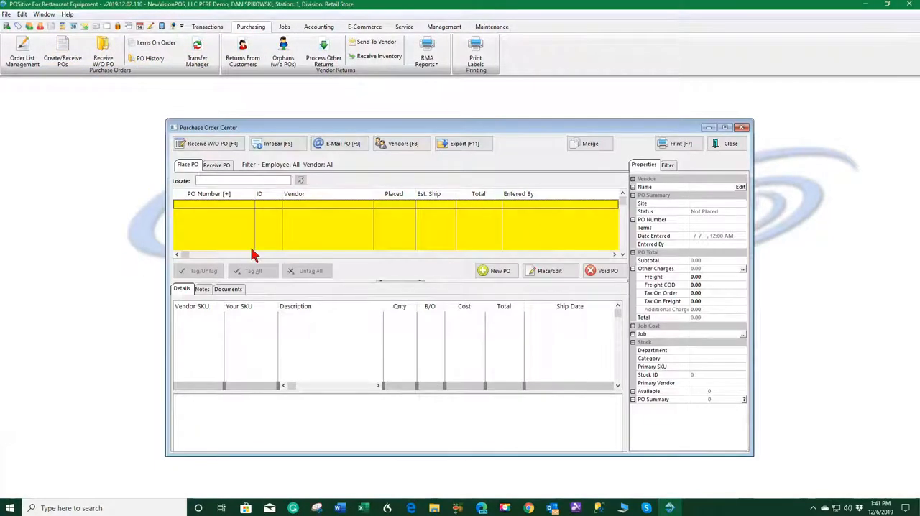
click(218, 165)
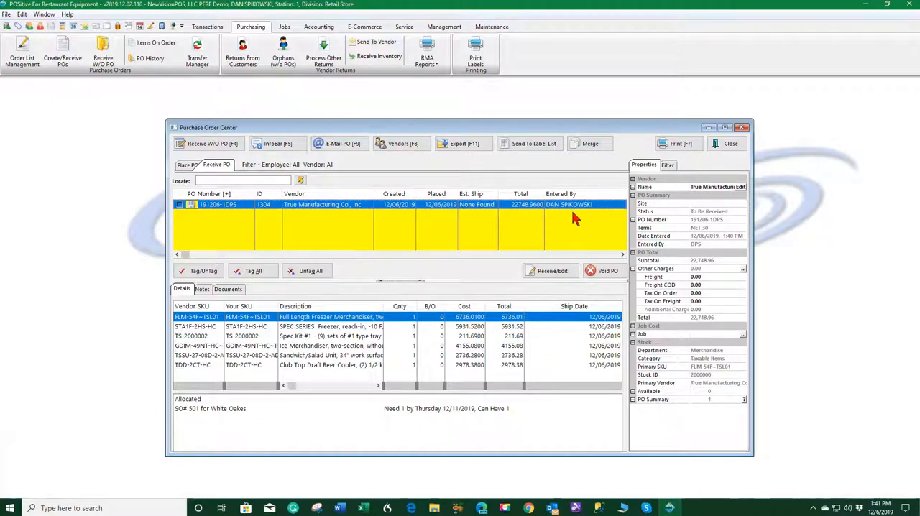
click(553, 272)
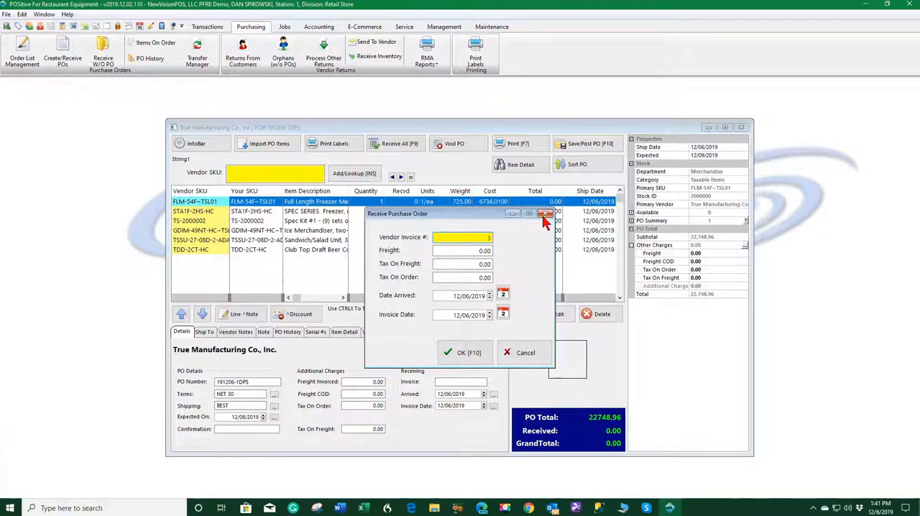
text(5547887)
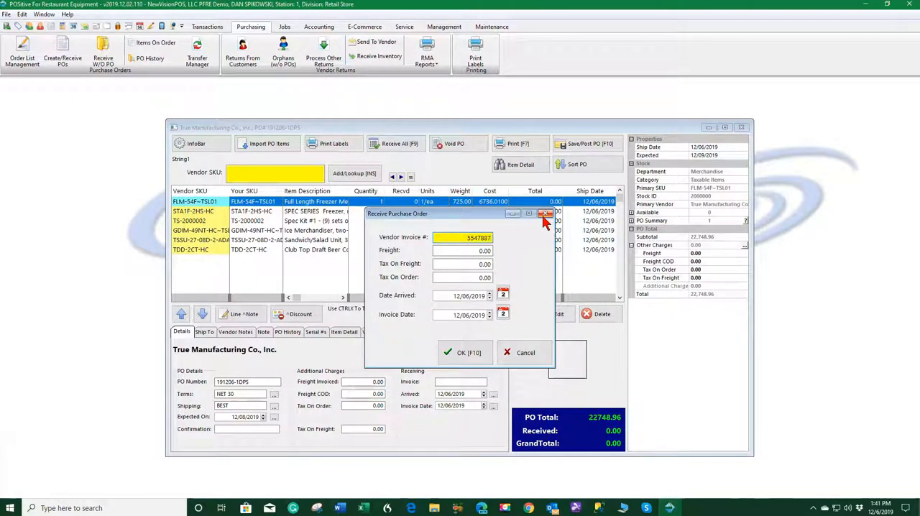
click(476, 362)
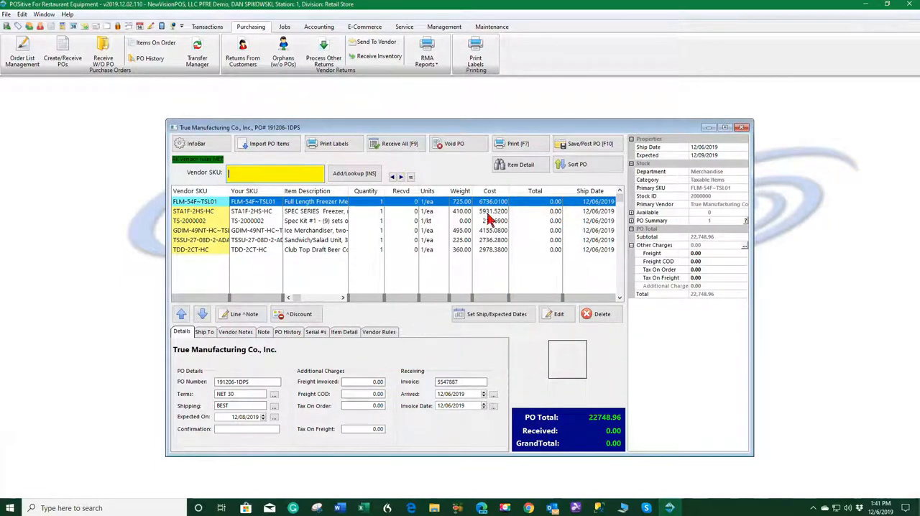
Mark every item on the purchase order as fully received and post the receipt immediately
click(387, 146)
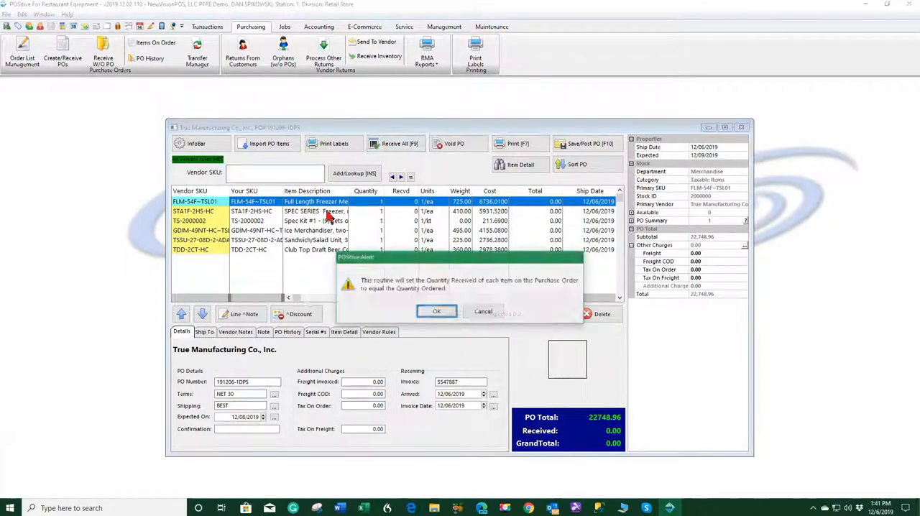
click(443, 312)
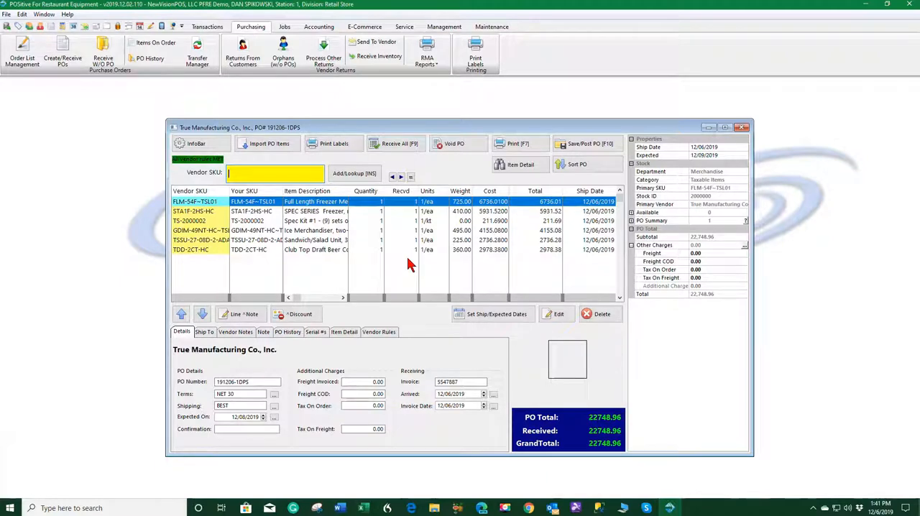
click(586, 148)
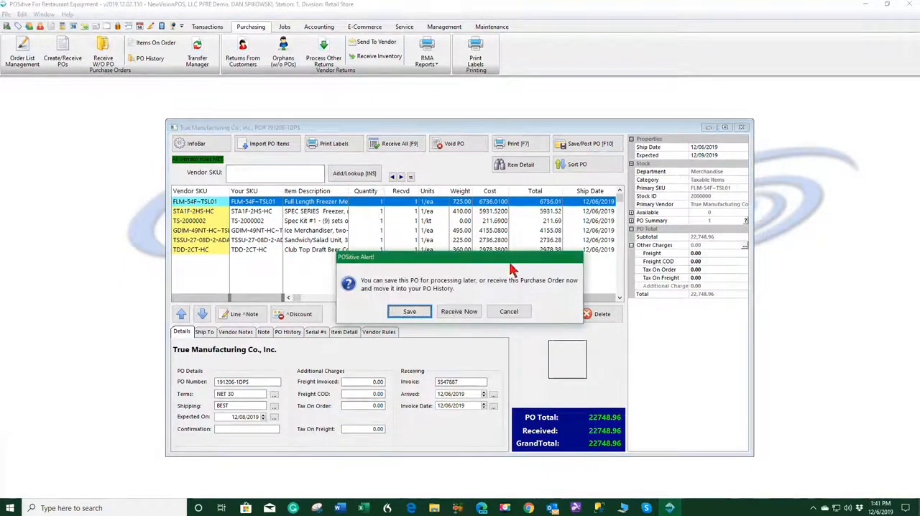
click(459, 311)
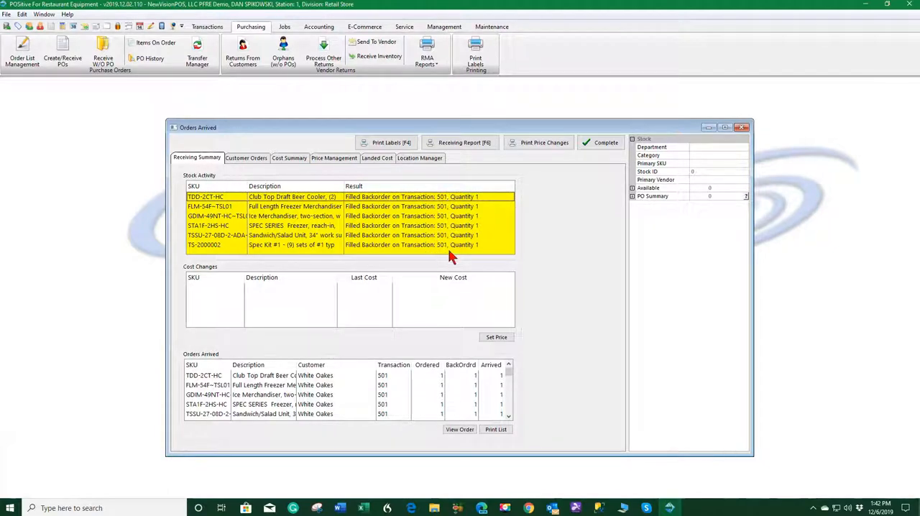
Complete the arrived-orders summary for the True Manufacturing purchase order and close the receiving window
click(611, 143)
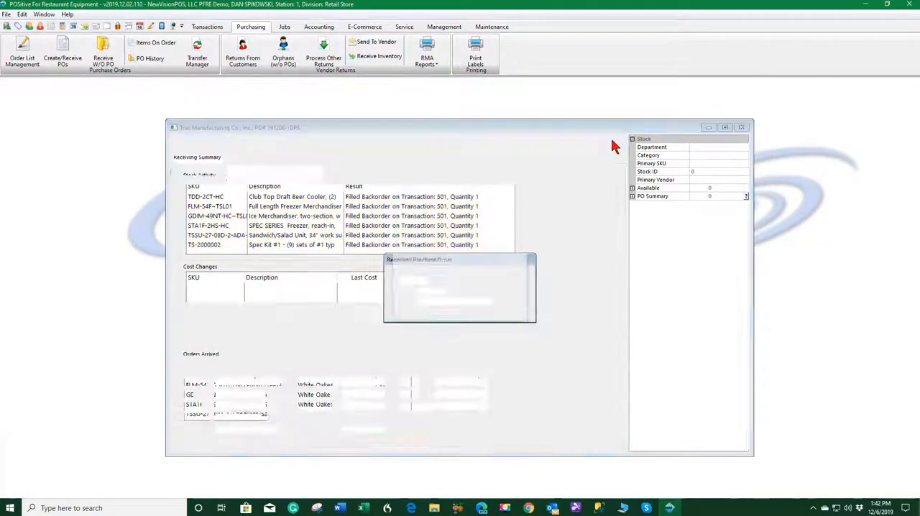
click(458, 312)
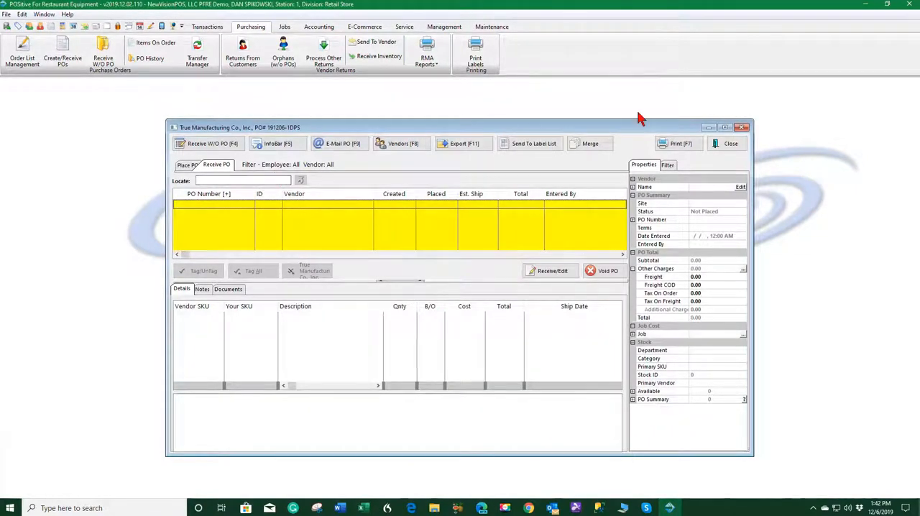
click(731, 144)
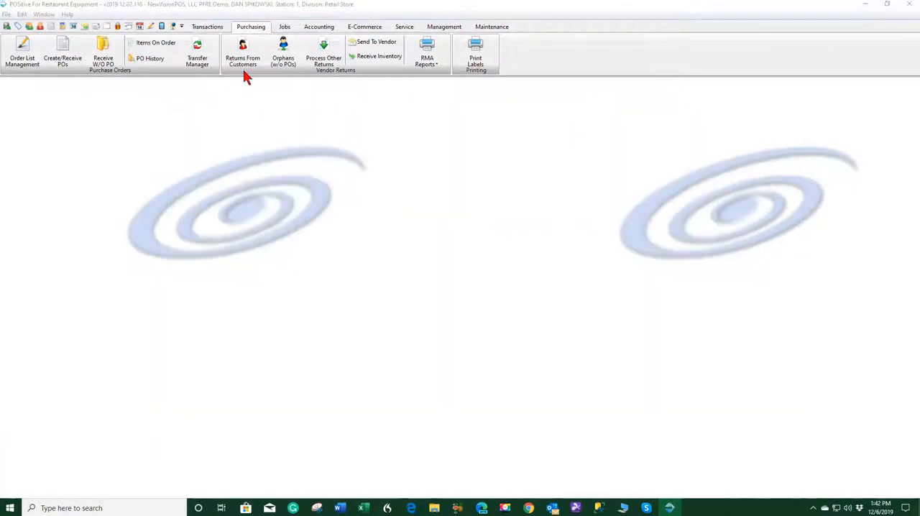
Open the list of pending sales orders
click(210, 29)
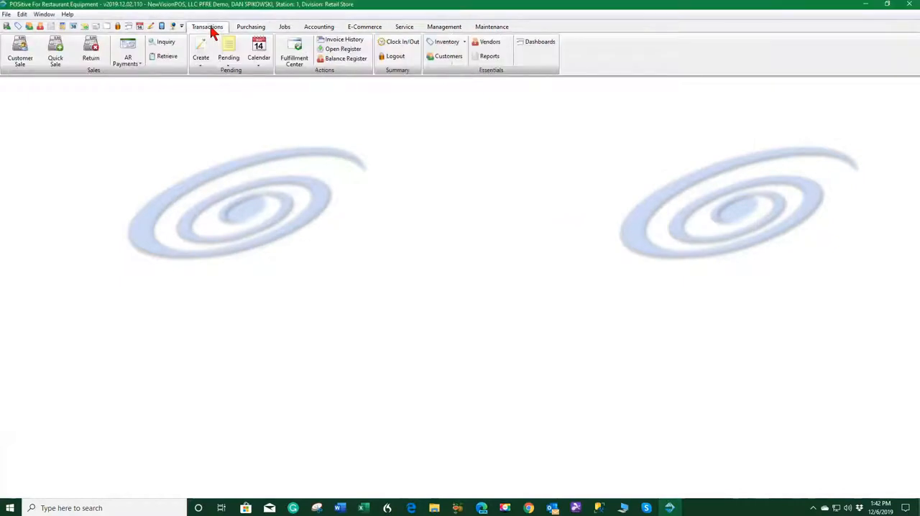
click(224, 63)
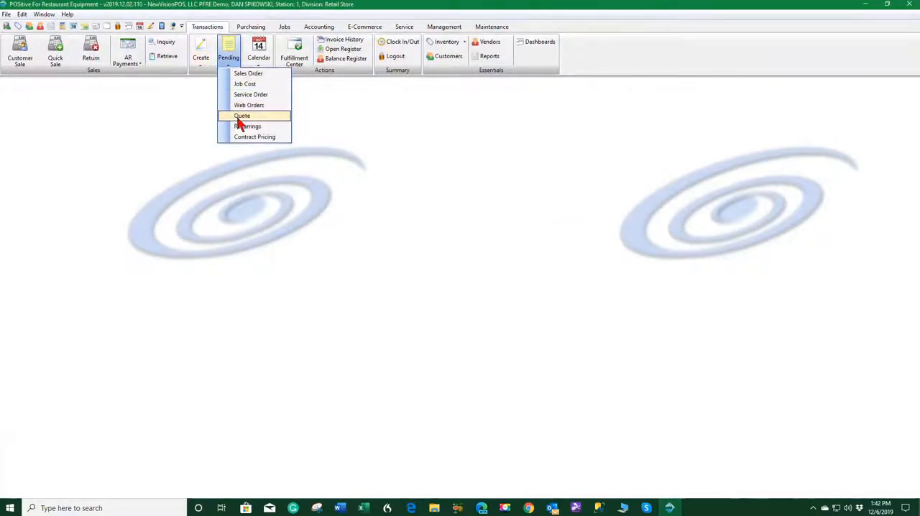
click(252, 74)
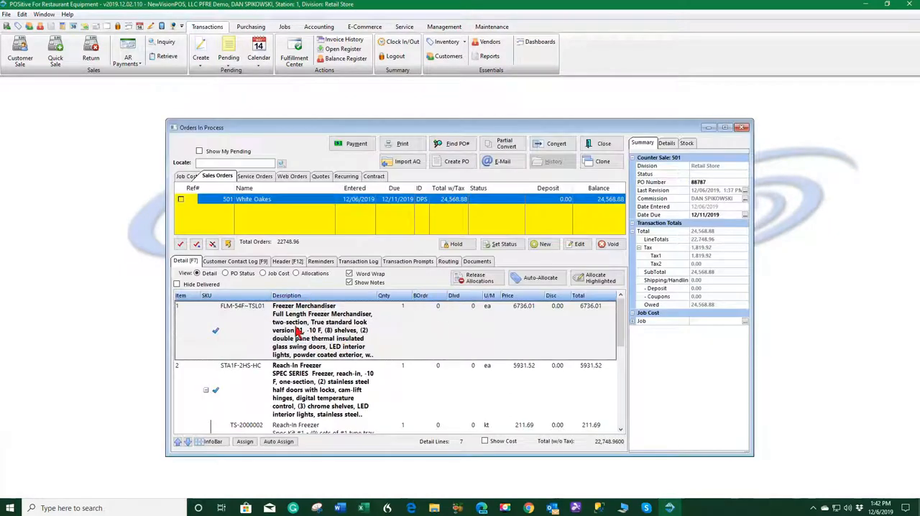
Review the line items of the White Oakes sales order and check the allocated stock of FLM-54F~TSL01 in inventory
scroll(229, 353, down, 3)
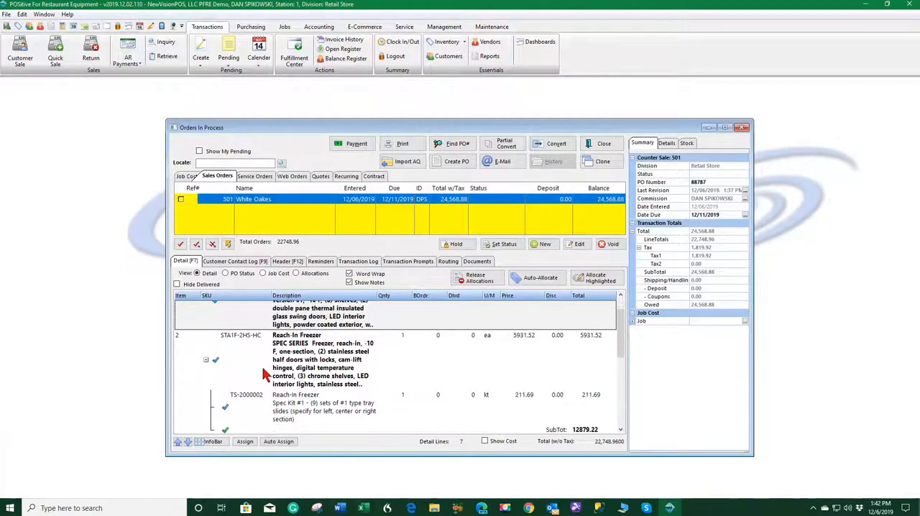
scroll(272, 379, down, 1)
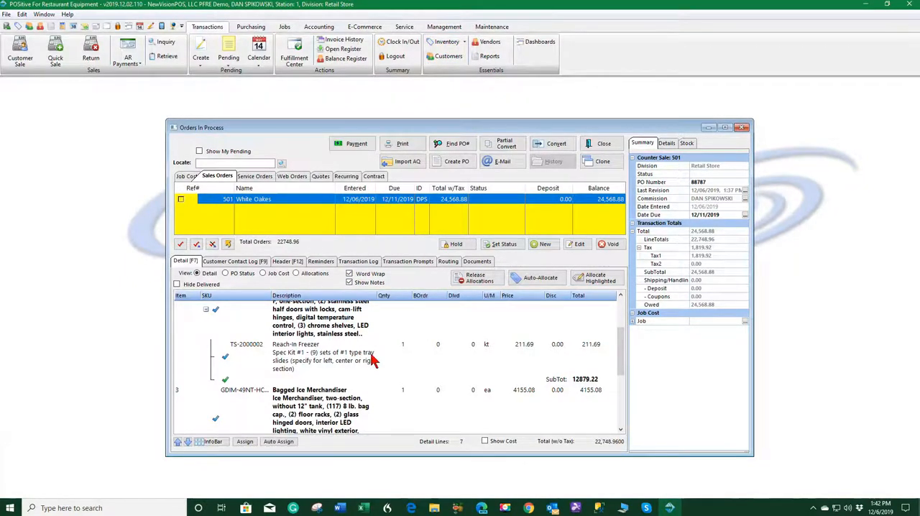
click(666, 220)
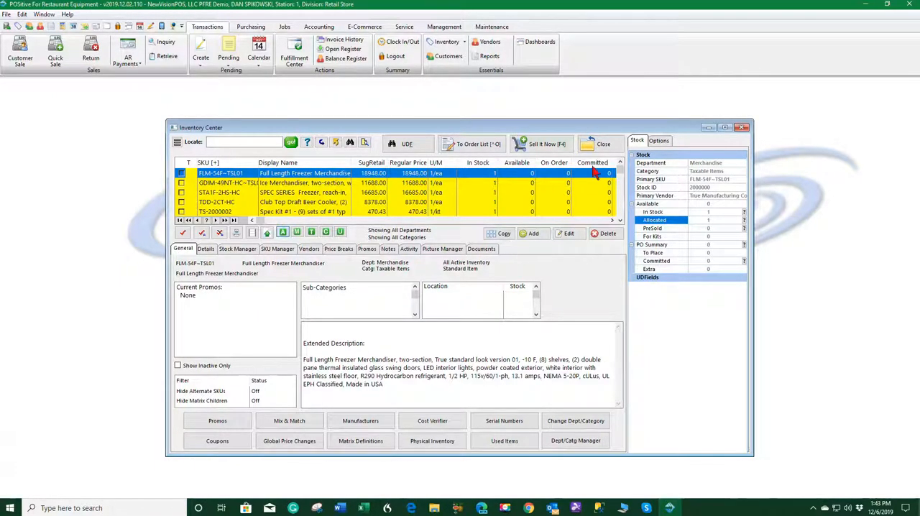
click(604, 145)
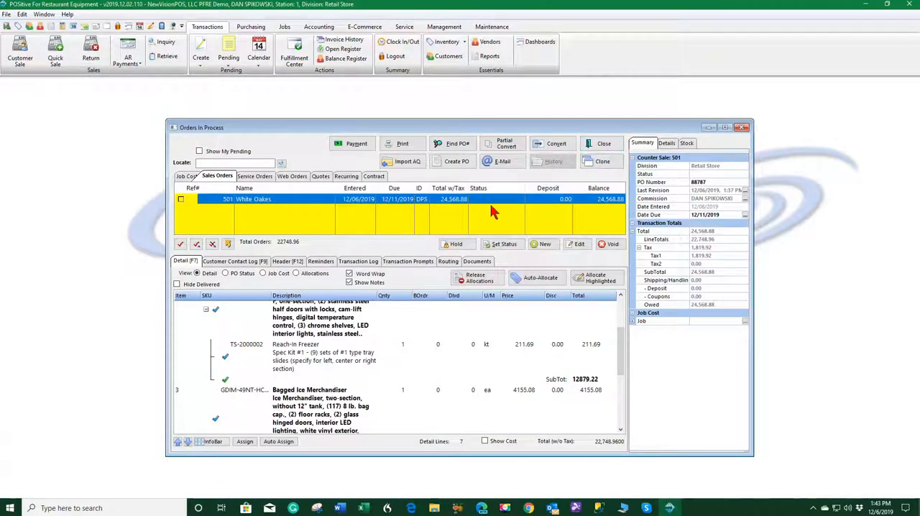
Convert the White Oakes sales order to an invoice and tender its full balance by check, number 55448
click(559, 145)
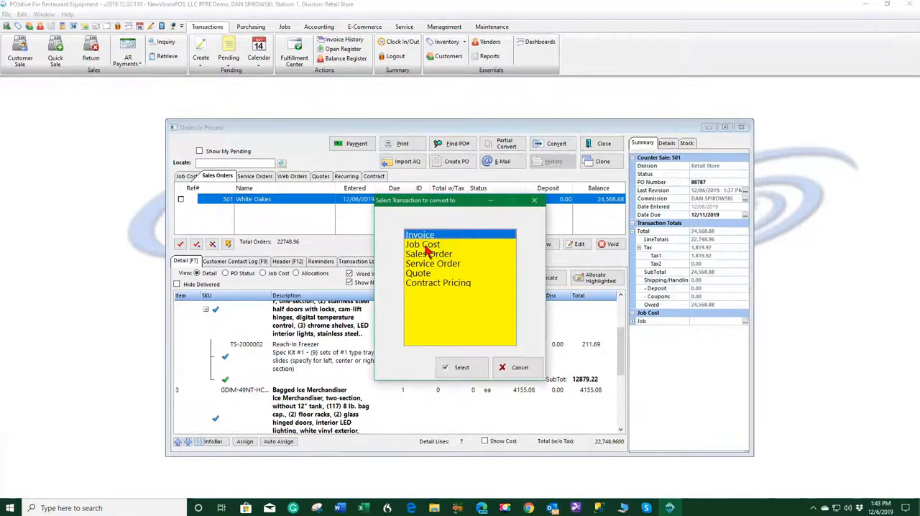
click(461, 368)
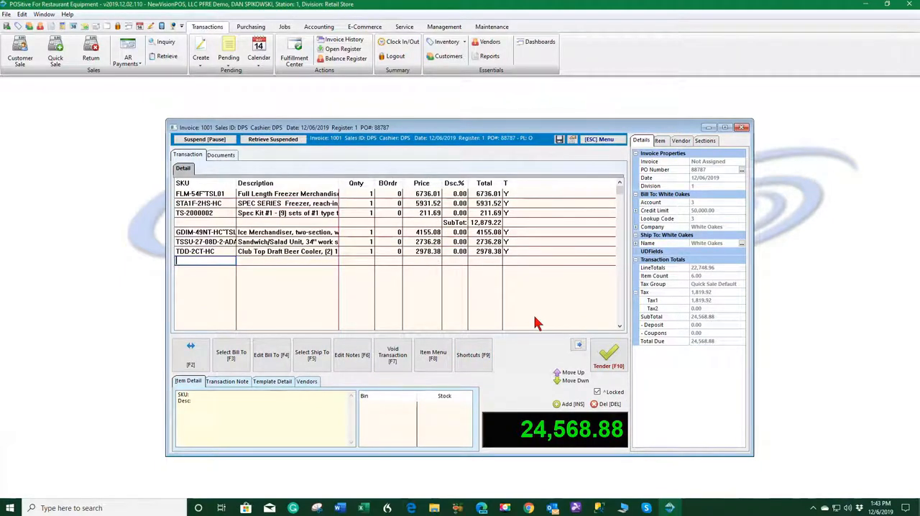
click(610, 366)
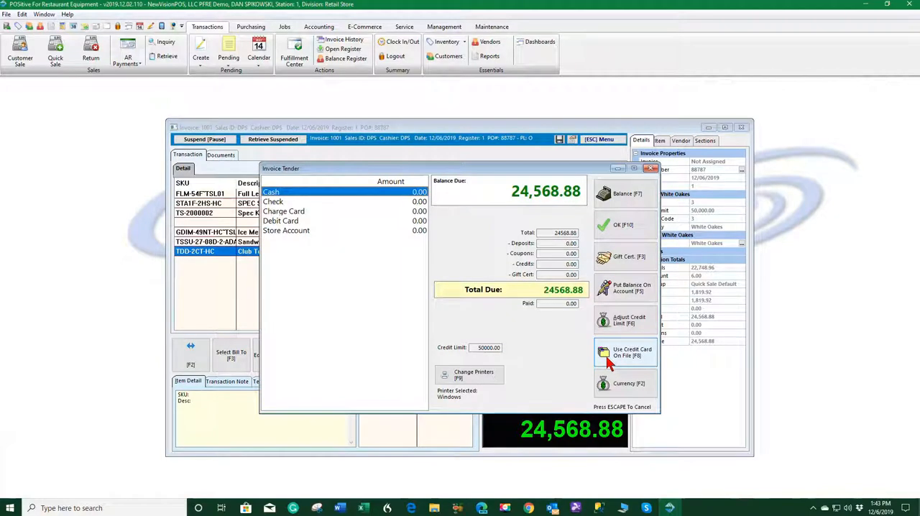
click(282, 202)
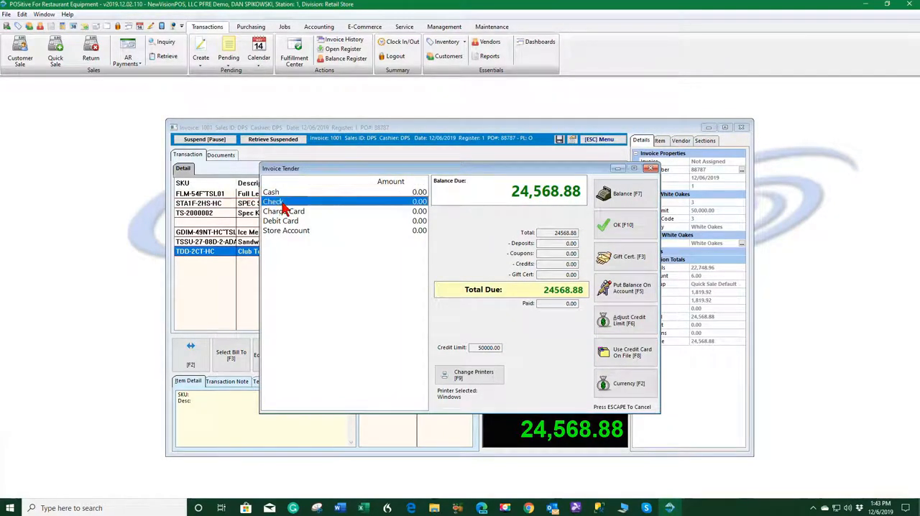
click(622, 226)
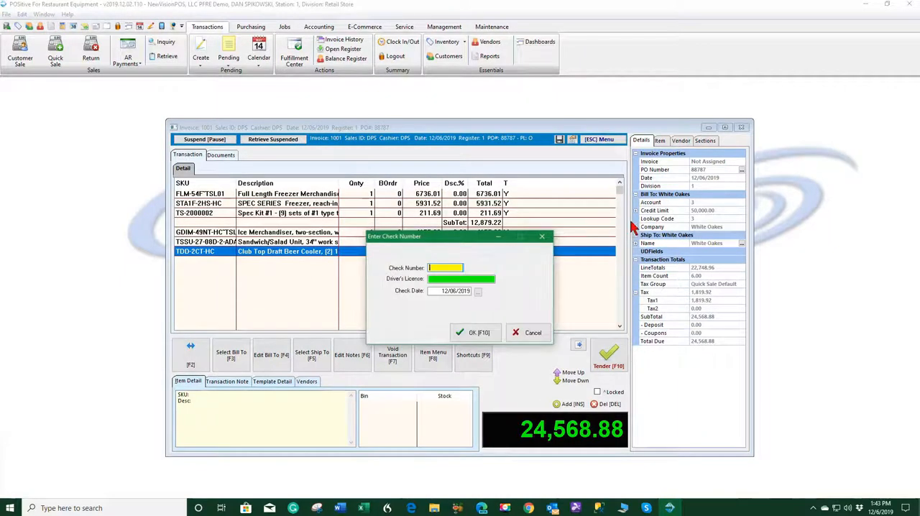
text(55449)
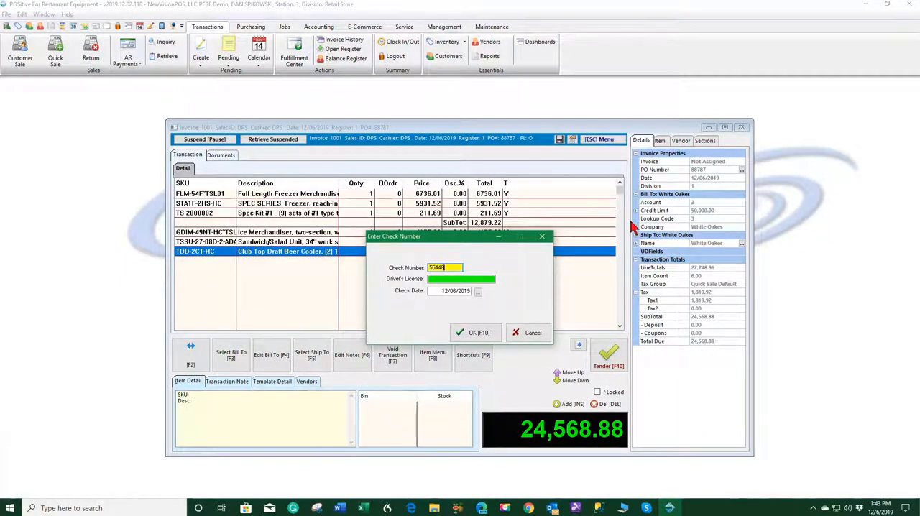
click(474, 333)
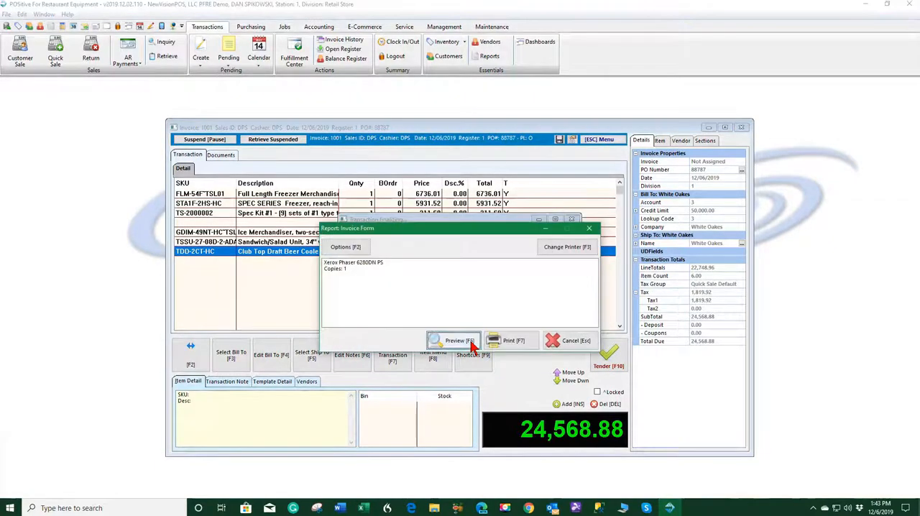
Preview the invoice and examine its line items, totals and payment details across both pages
click(457, 340)
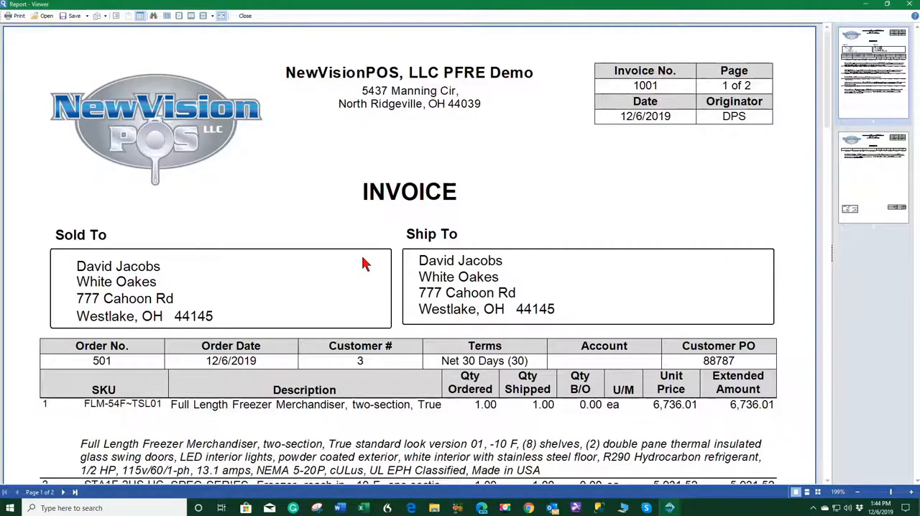
scroll(363, 265, down, 3)
scroll(378, 283, down, 3)
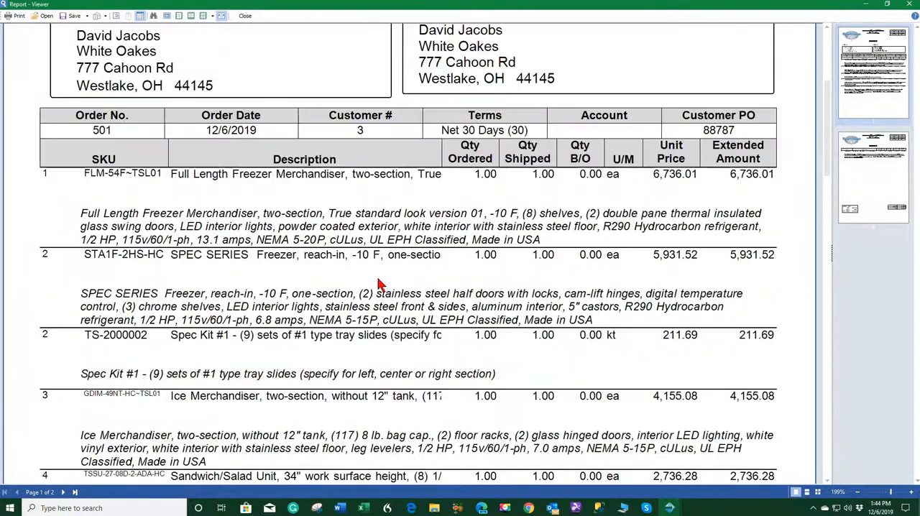
scroll(379, 285, down, 5)
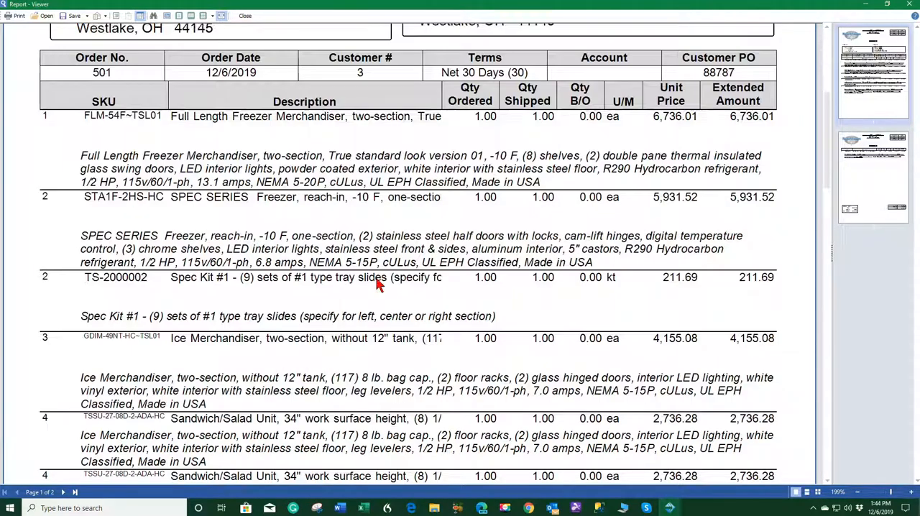
scroll(375, 292, down, 10)
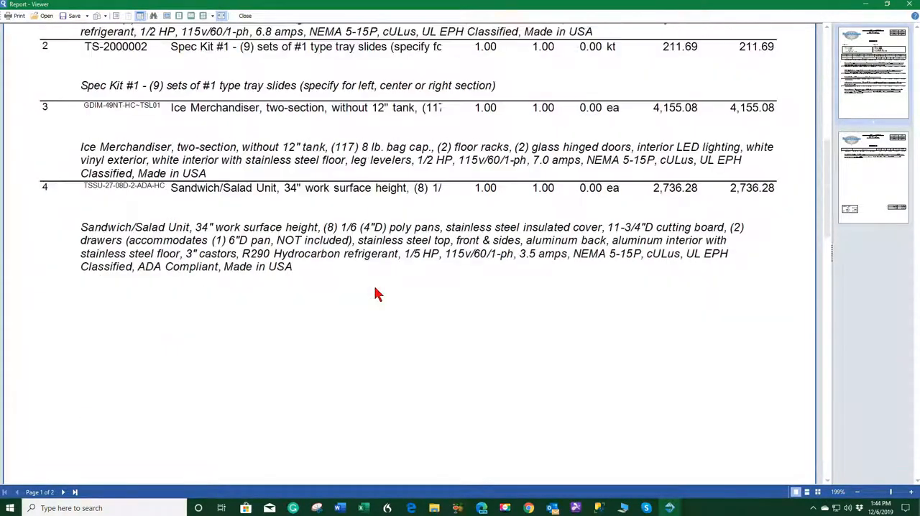
scroll(394, 303, down, 10)
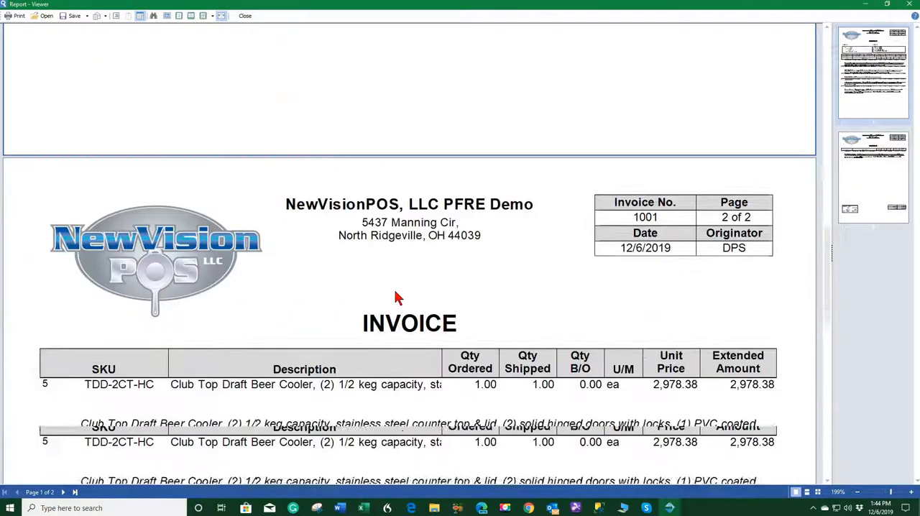
scroll(405, 302, down, 10)
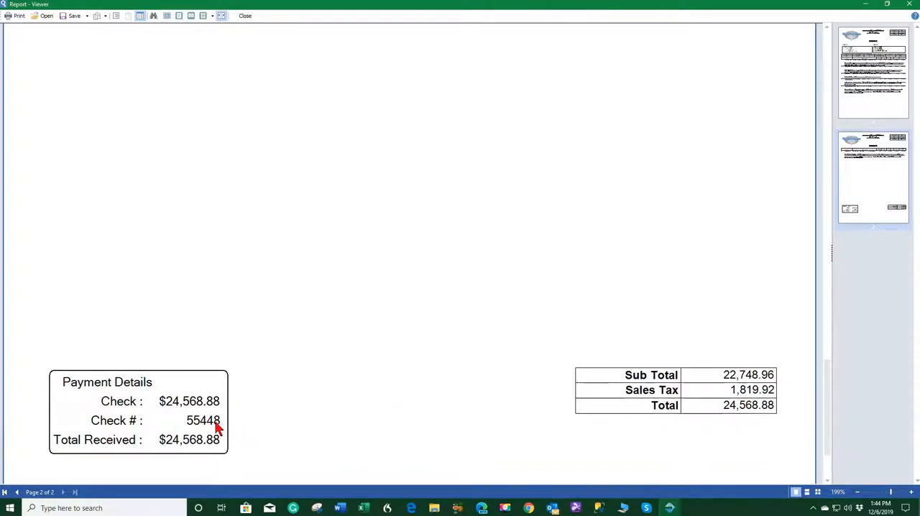
click(912, 6)
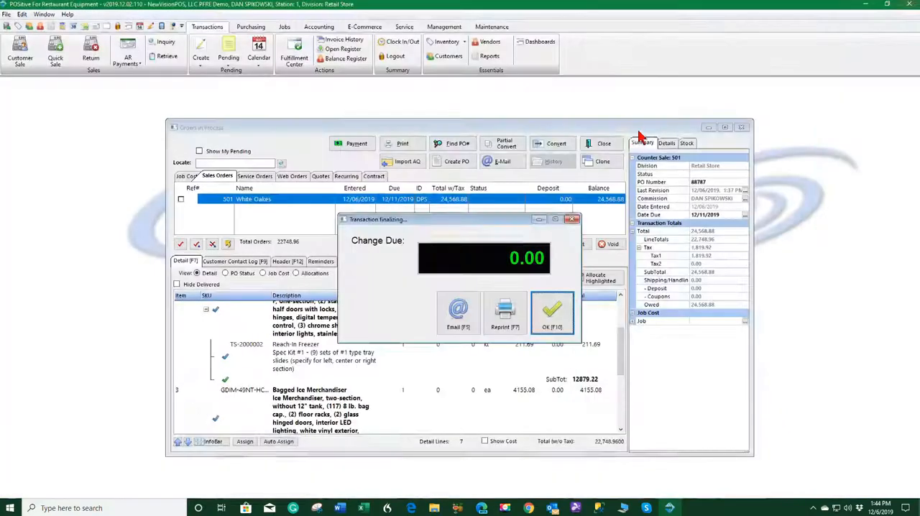
Finalize the invoice transaction and close the pending orders window after checking the quotes list
click(553, 323)
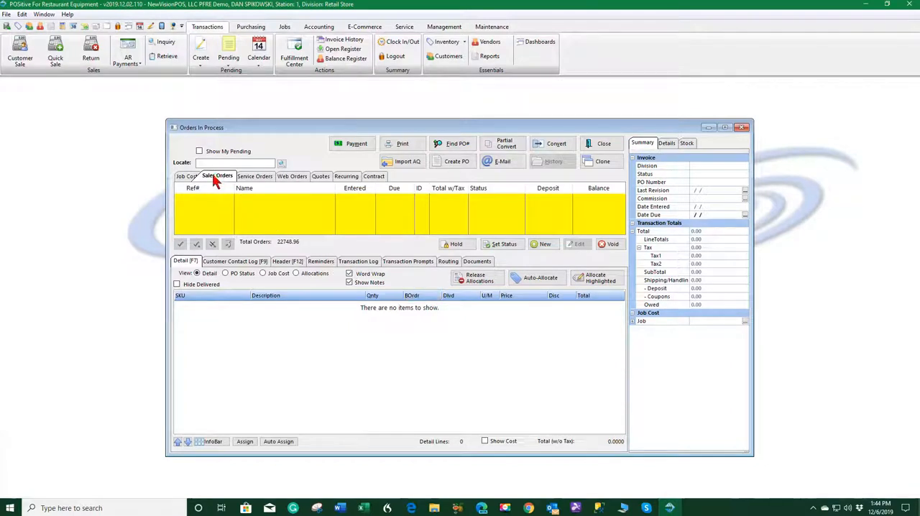
click(320, 178)
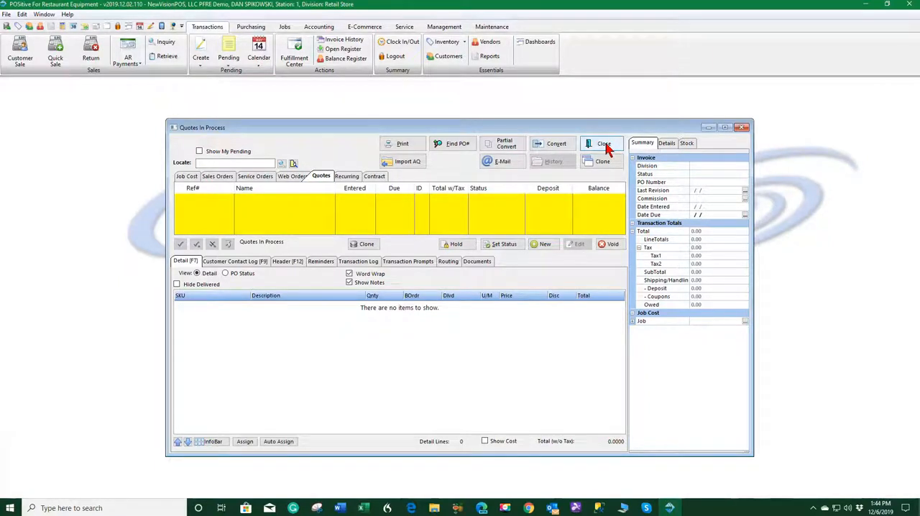
click(604, 144)
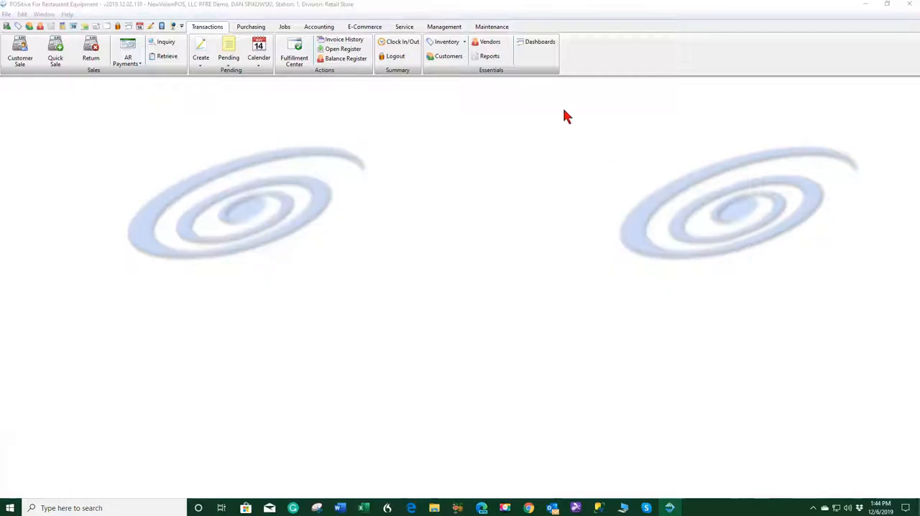
Examine the transaction log and current stock of item FLM-54F~TSL01 in the Inventory Center
click(446, 43)
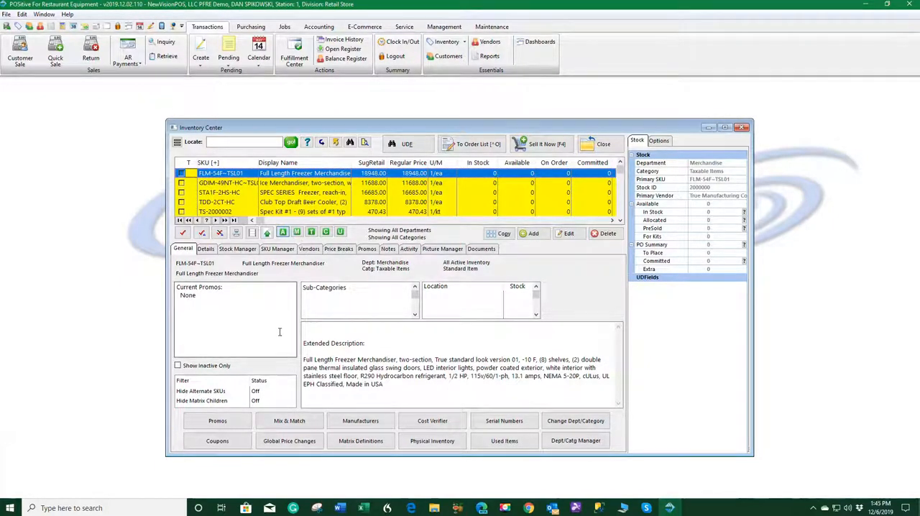
click(231, 249)
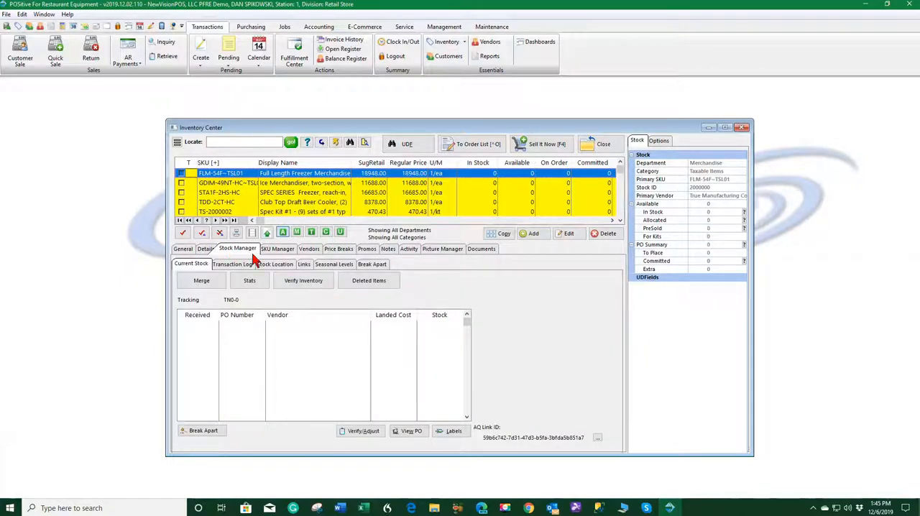
click(245, 264)
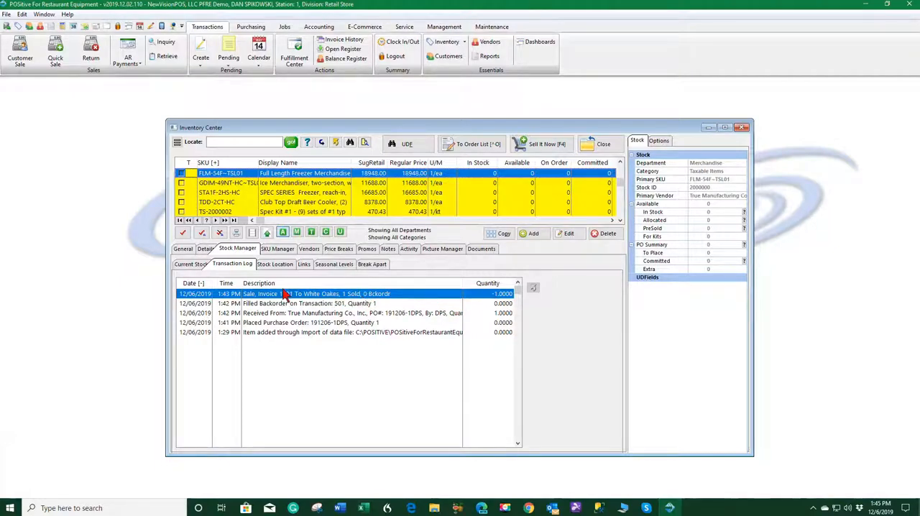
click(196, 264)
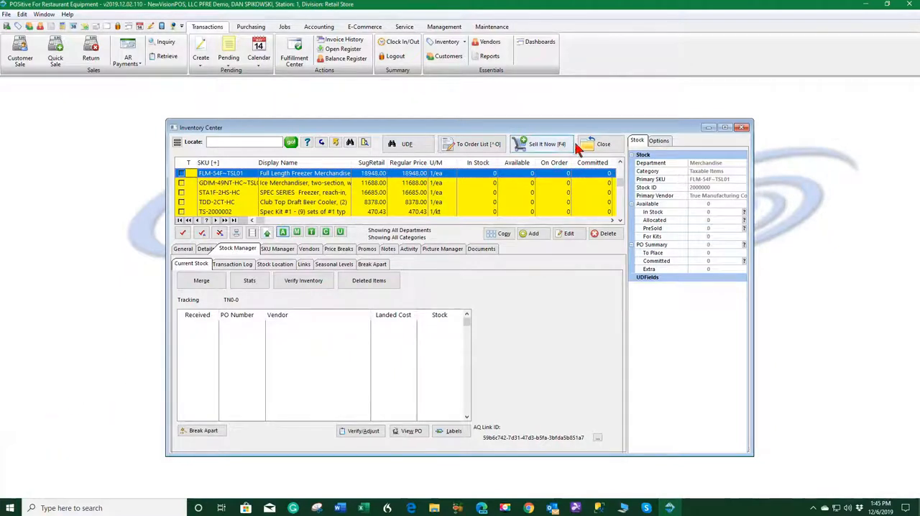
click(613, 143)
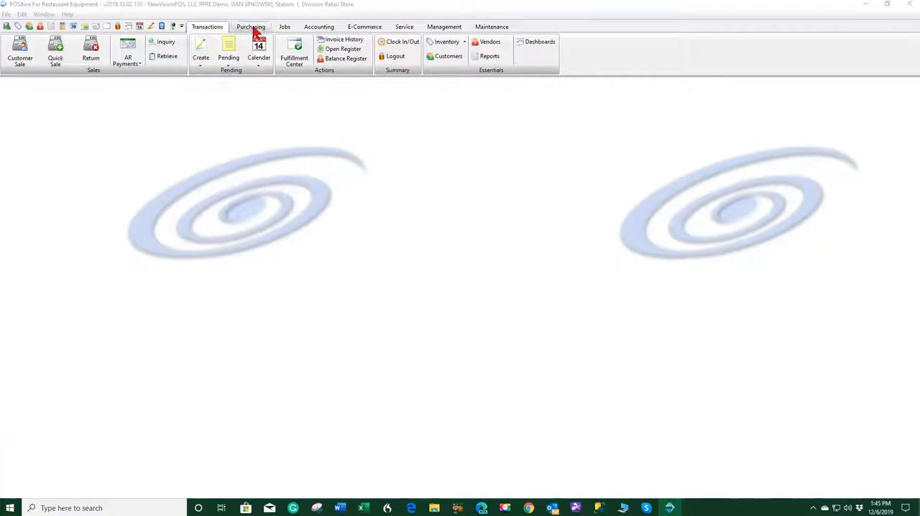
Open accounts payable processing and mark the unposted True Manufacturing invoice as approved
click(314, 29)
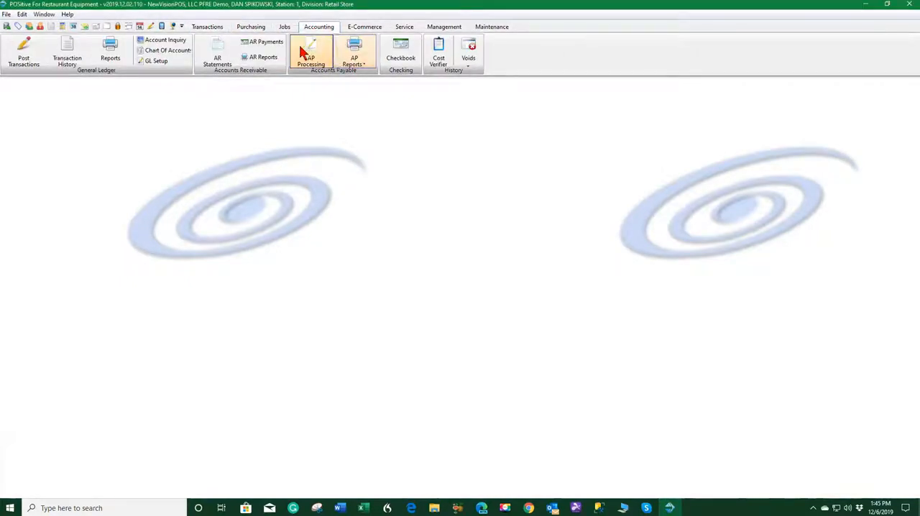
click(310, 56)
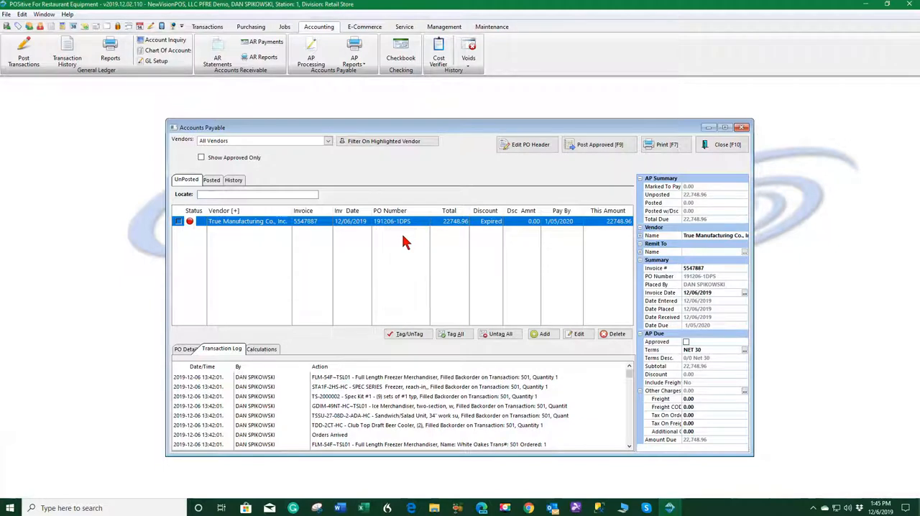
click(180, 221)
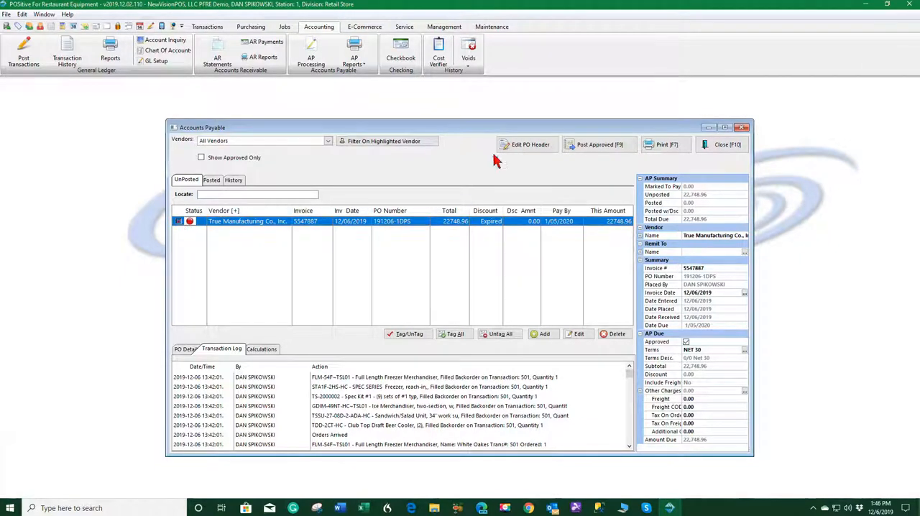
Post all approved payables in the unposted list, including the True Manufacturing invoice
click(601, 145)
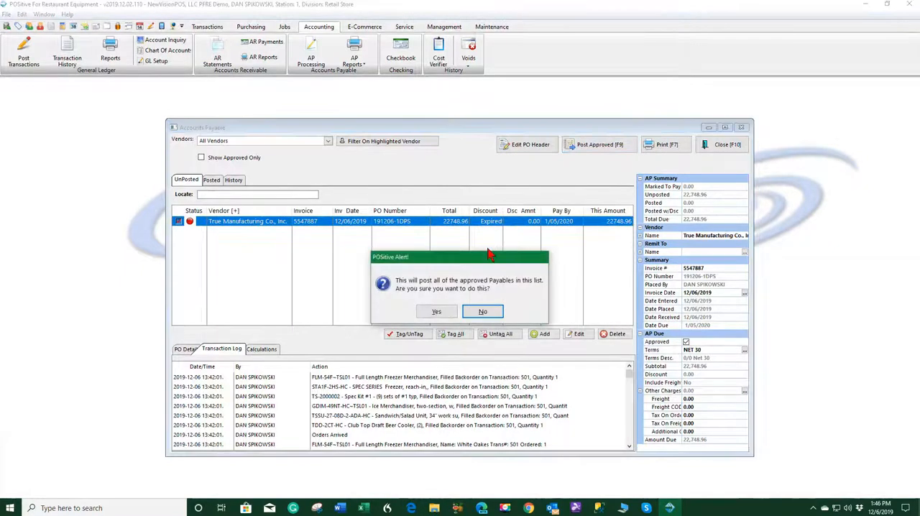
click(436, 312)
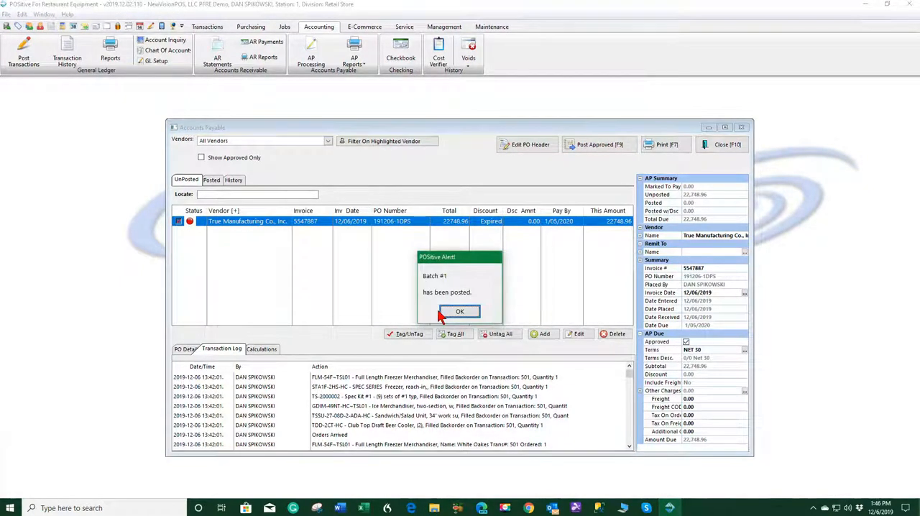
click(478, 313)
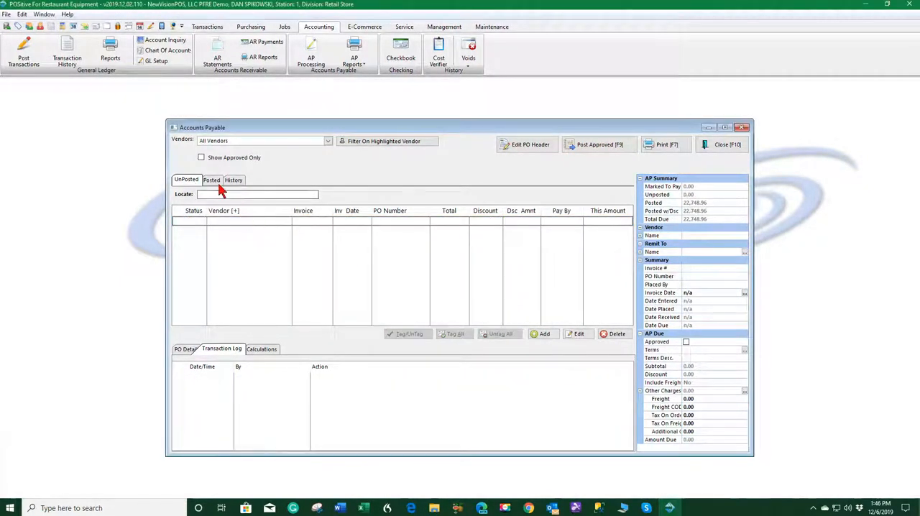
Mark the posted True Manufacturing invoice for payment and process it from the OPERATIONS checking account
click(213, 180)
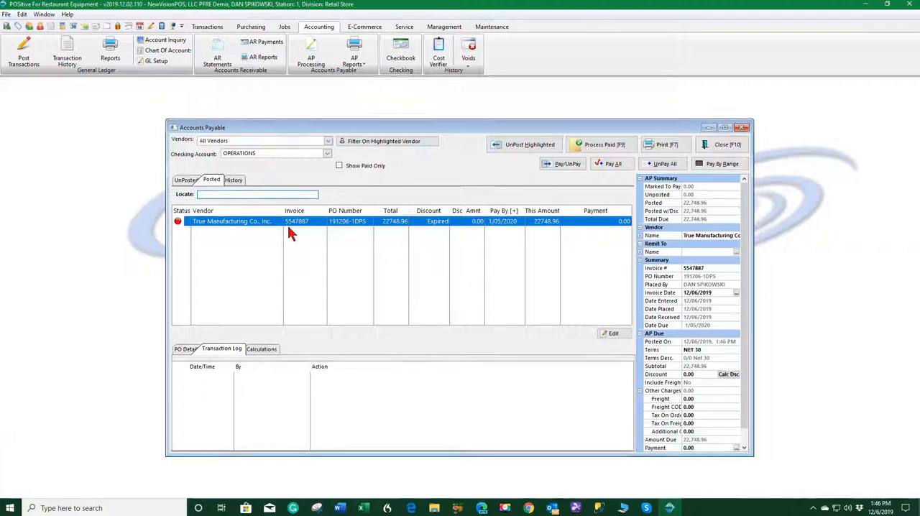
click(568, 165)
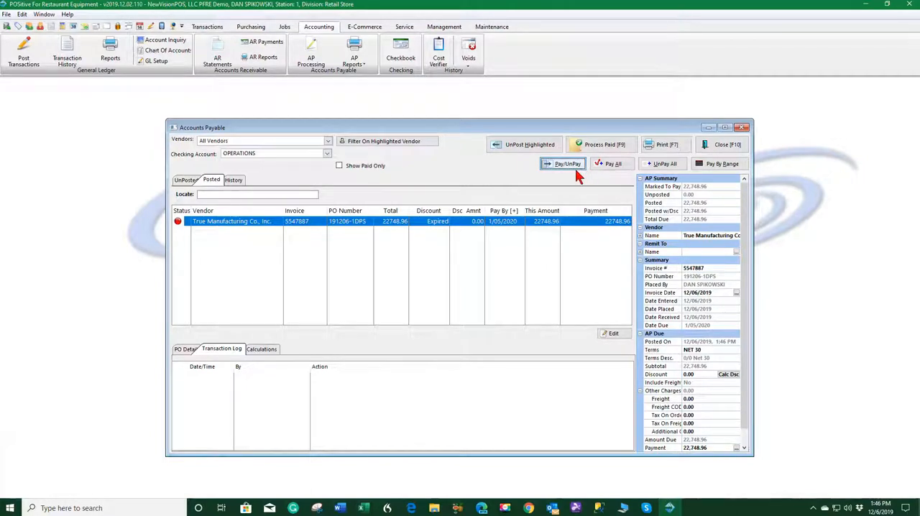
click(608, 146)
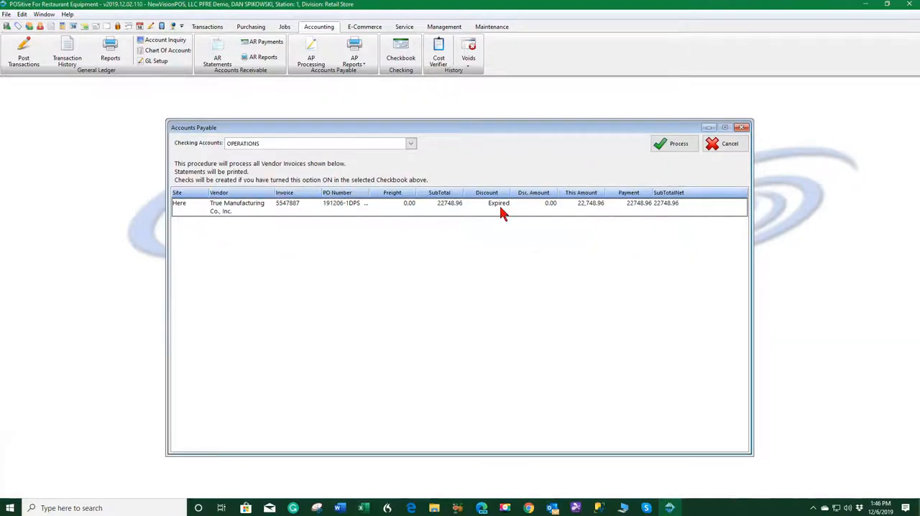
click(679, 144)
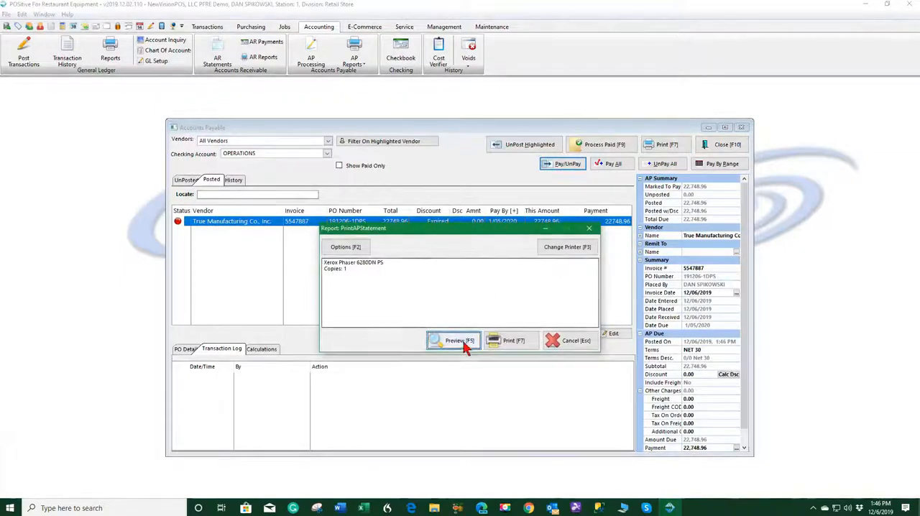
Preview the vendor payment statement, finish the payment processing and close accounts payable
click(464, 343)
key(Escape)
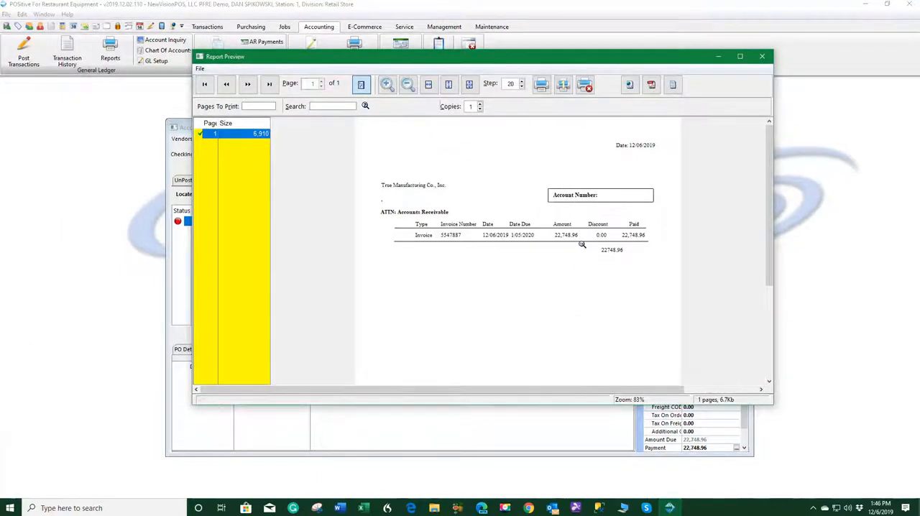
click(764, 57)
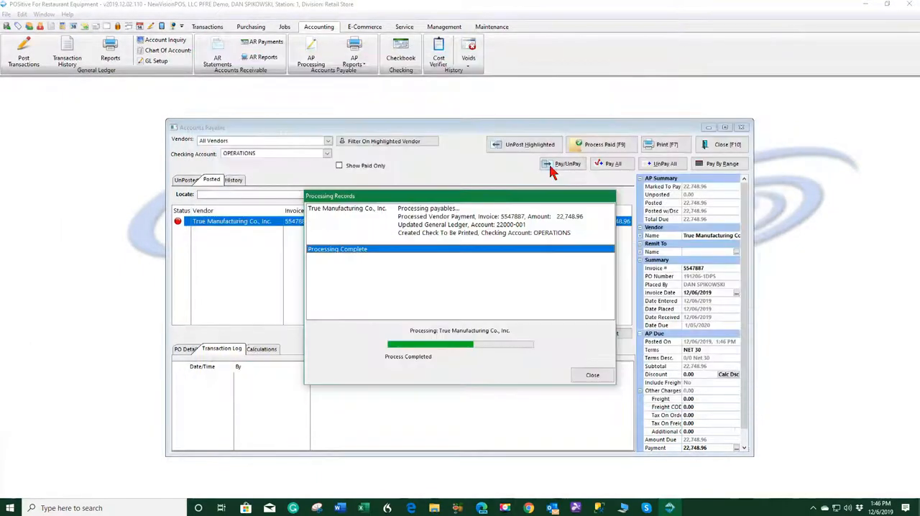
click(589, 376)
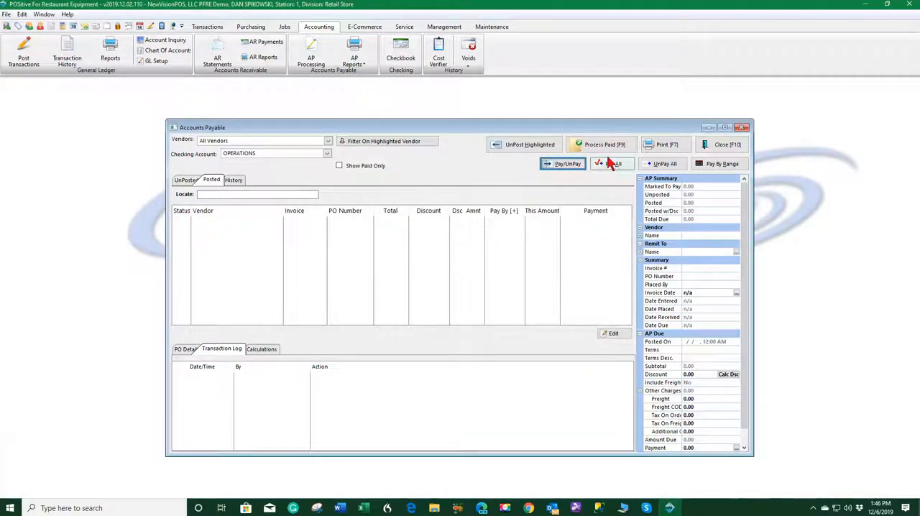
click(726, 145)
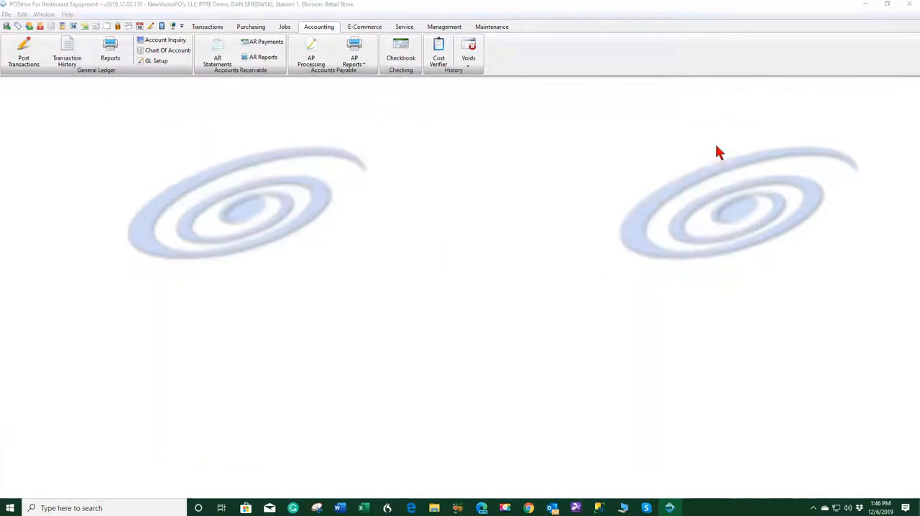
Open check printing in the OPERATIONS checkbook and set one check per page with 1001 as the first check number
click(410, 55)
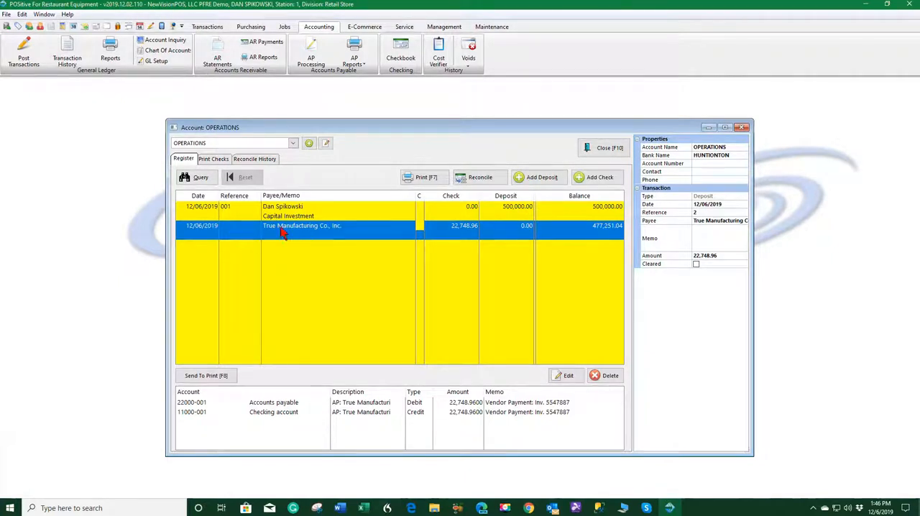
click(216, 161)
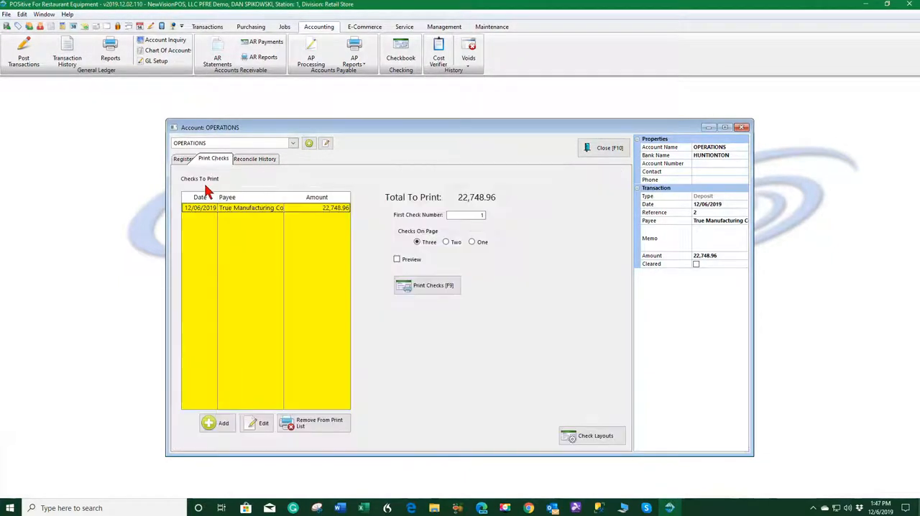
click(473, 242)
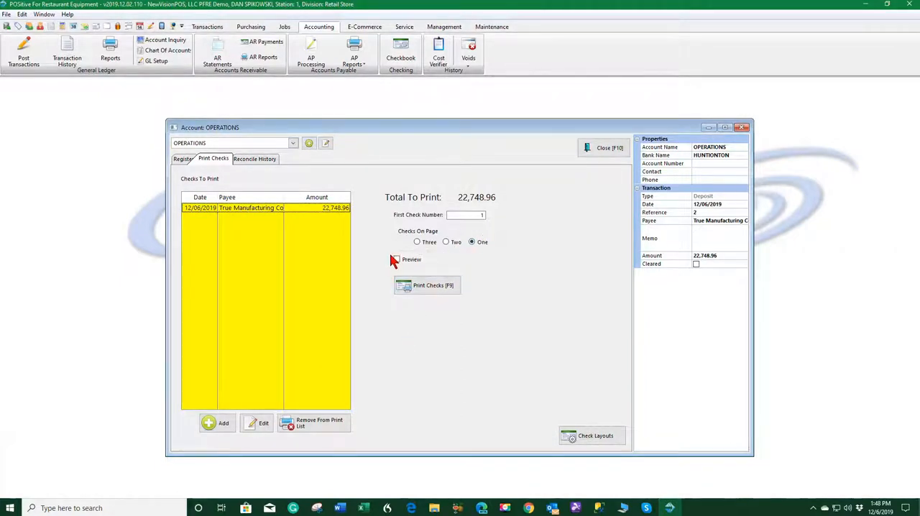
click(475, 216)
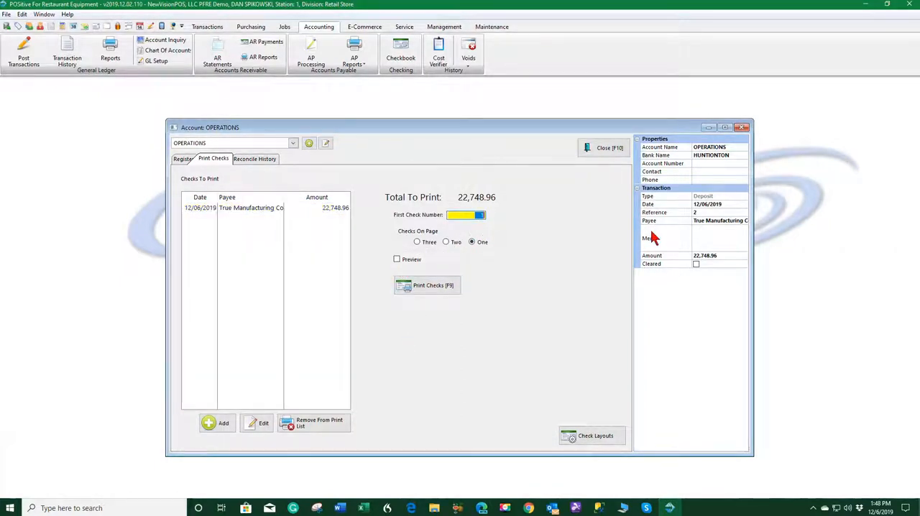
text(1001)
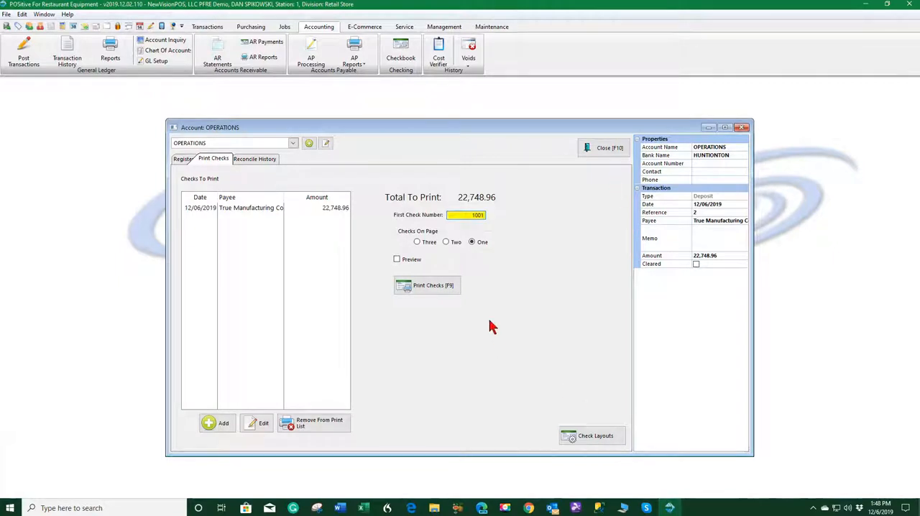
Enable the preview option and run check printing to preview the True Manufacturing check
click(398, 259)
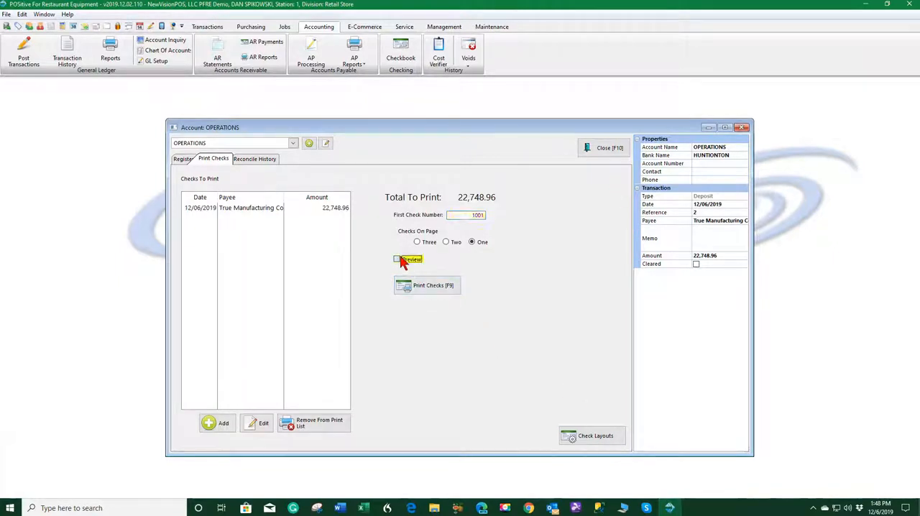
click(434, 287)
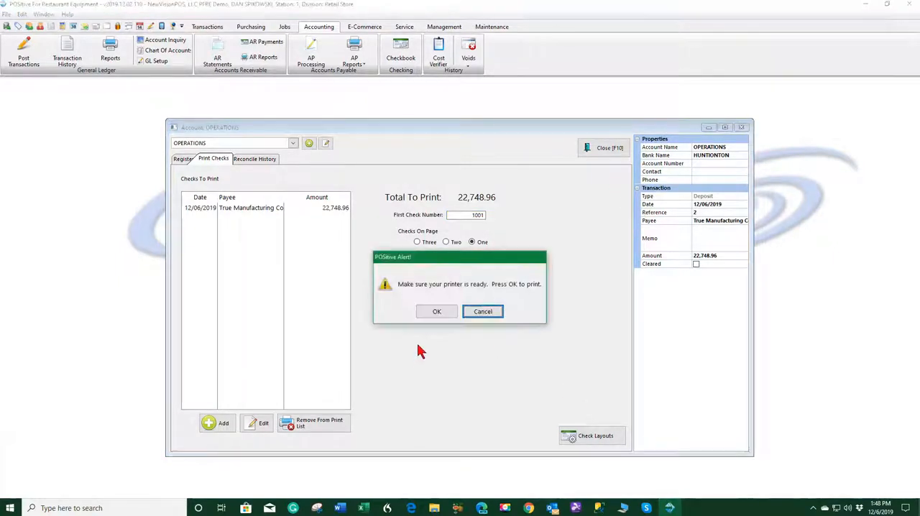
click(436, 311)
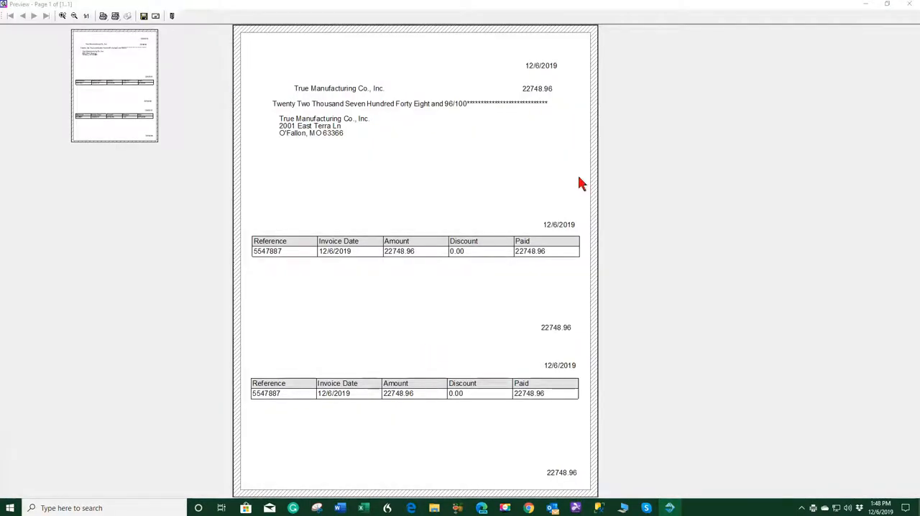